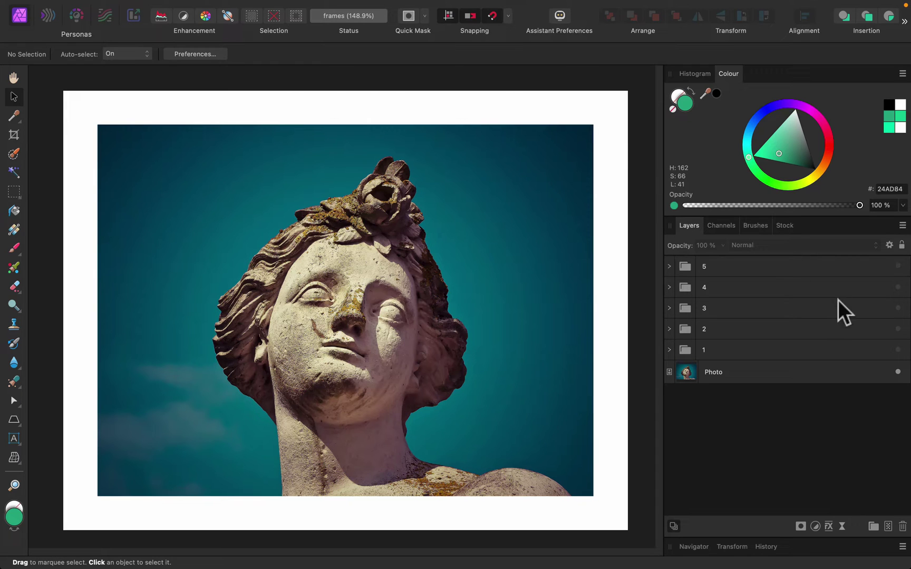
# - Show group 1's brown bevelled frame and open Layer Effects for its Photo layer
pyautogui.click(897, 350)
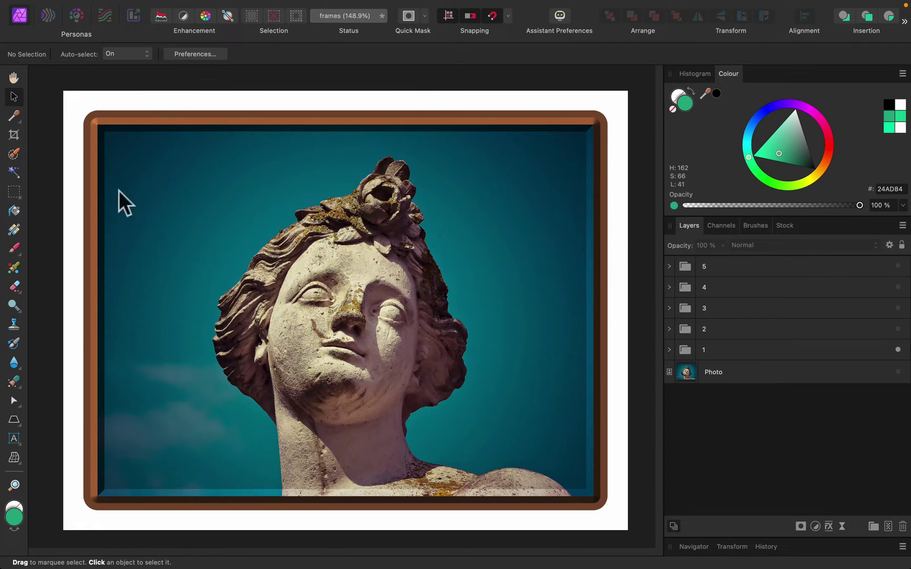
pyautogui.click(670, 350)
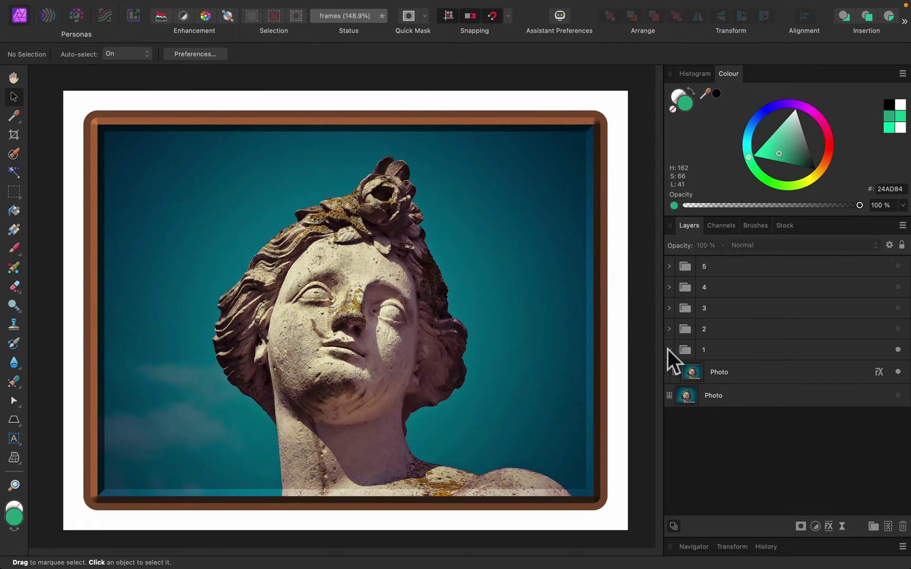
pyautogui.click(878, 371)
# - Switch off Bevel / Emboss and leave only the Outline effect enabled on the photo
pyautogui.click(511, 112)
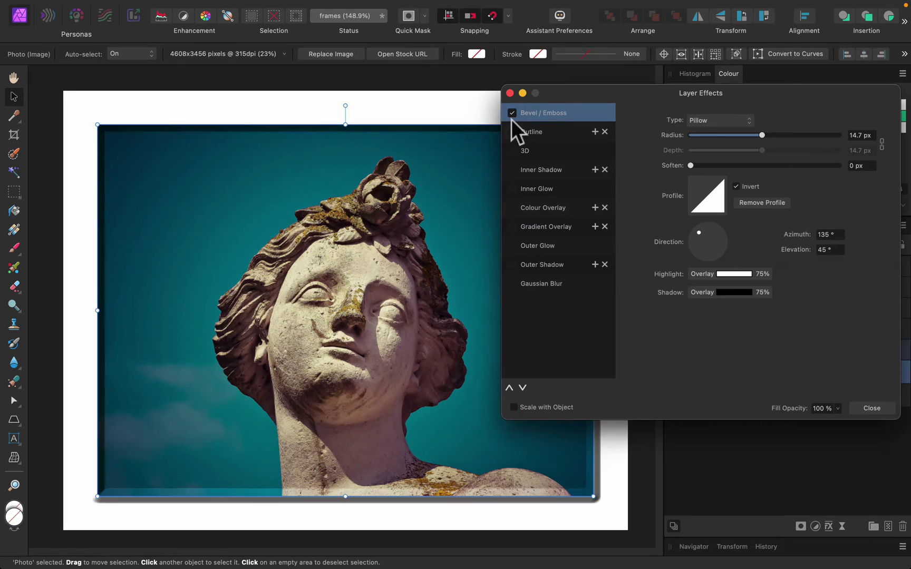
pyautogui.click(512, 132)
pyautogui.click(872, 408)
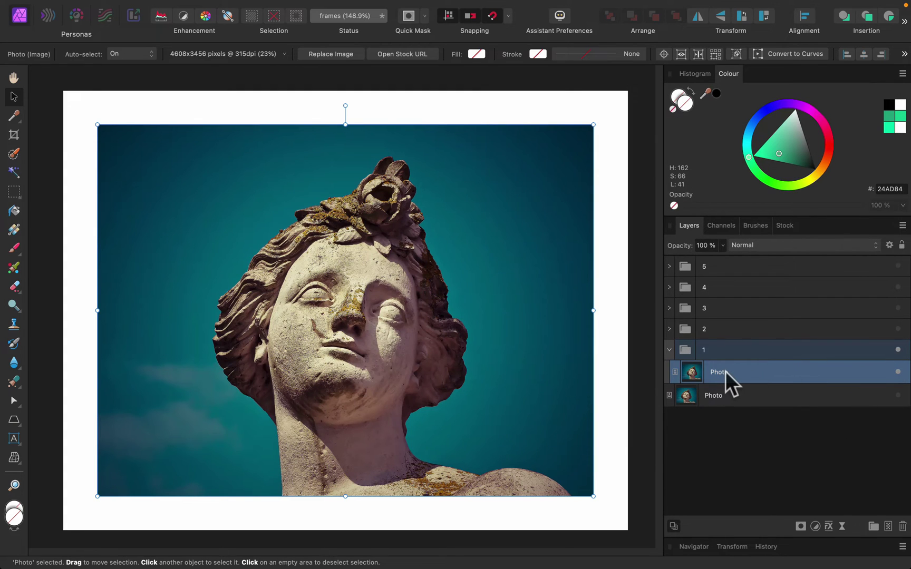
pyautogui.click(827, 526)
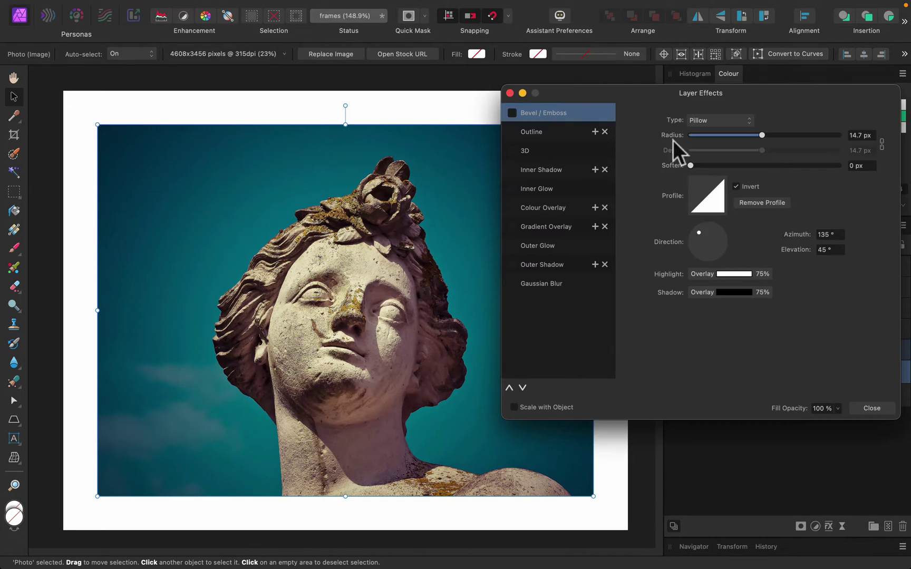
pyautogui.moveTo(645, 97)
pyautogui.mouseDown()
pyautogui.moveTo(663, 112)
pyautogui.moveTo(647, 103)
pyautogui.mouseUp()
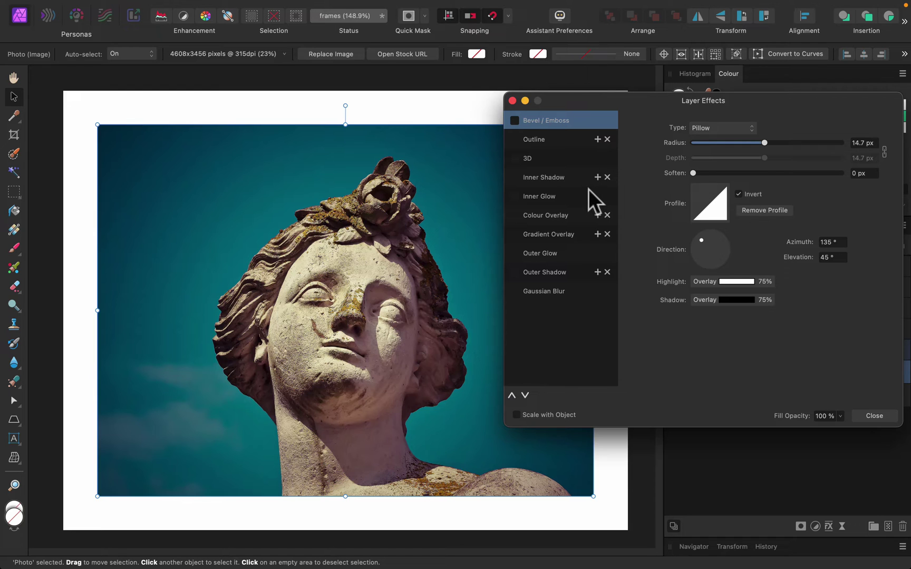
pyautogui.moveTo(623, 99); pyautogui.dragTo(660, 103)
pyautogui.click(599, 145)
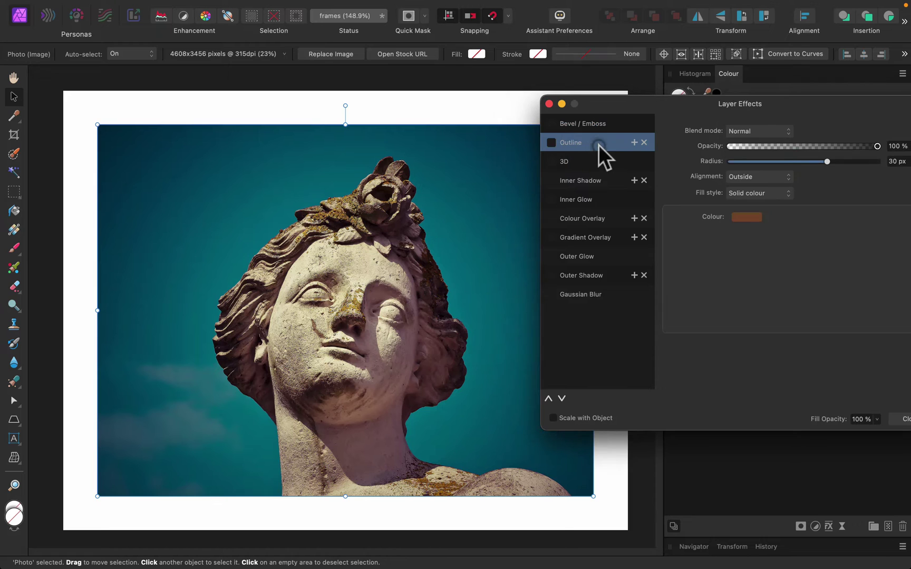
pyautogui.click(551, 142)
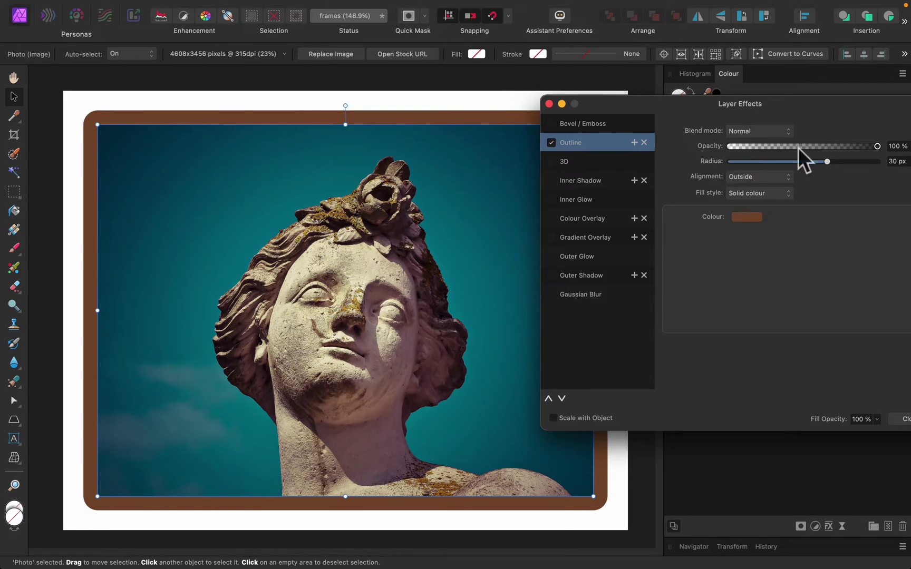
pyautogui.moveTo(812, 110); pyautogui.dragTo(758, 106)
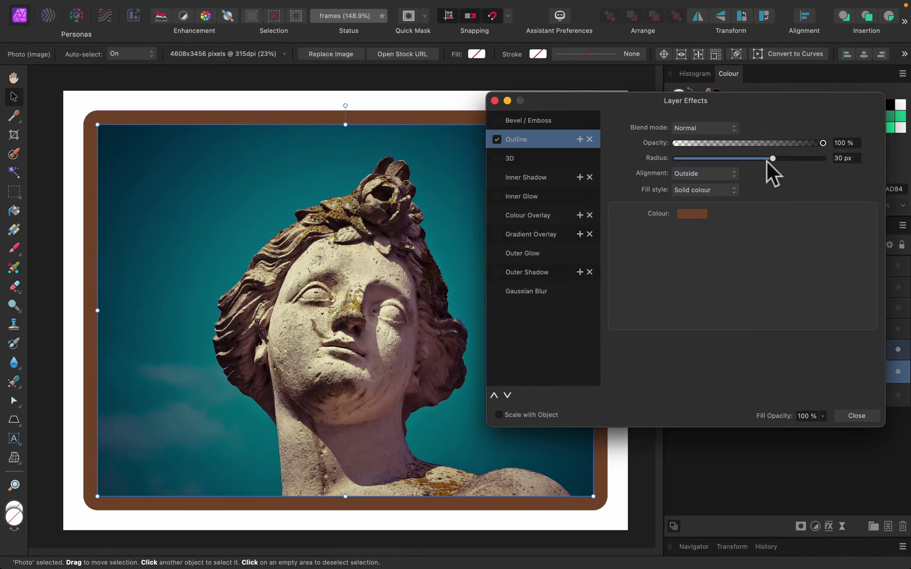
# - Make the outline about 31.2 px wide and align it Outside the photo edge
pyautogui.moveTo(769, 160); pyautogui.dragTo(717, 166)
pyautogui.click(716, 169)
pyautogui.click(707, 184)
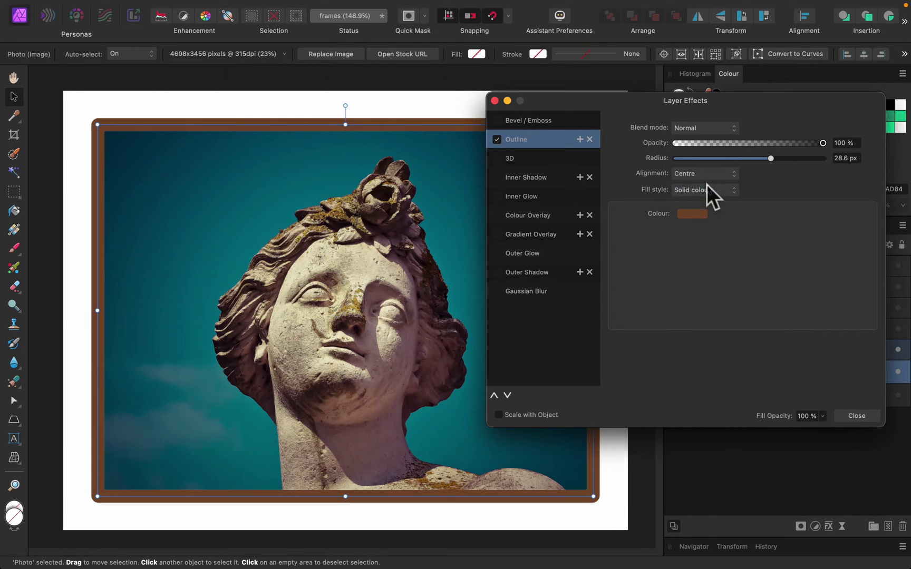
pyautogui.click(724, 171)
pyautogui.click(713, 185)
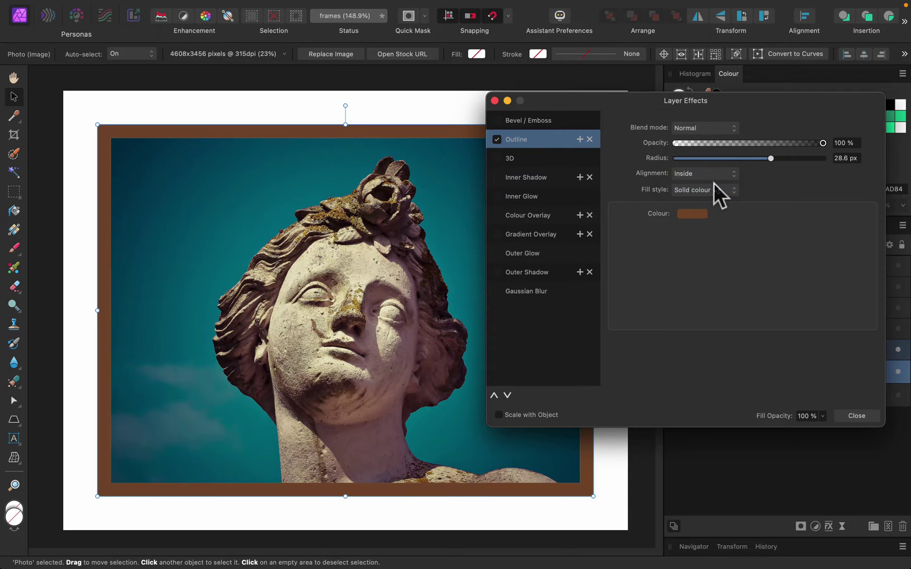
pyautogui.click(724, 171)
pyautogui.click(726, 146)
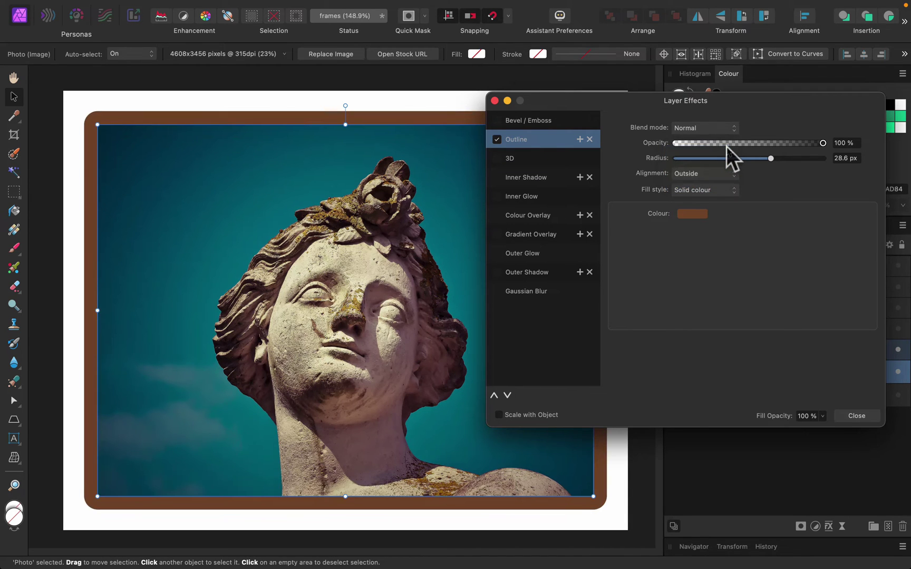
pyautogui.moveTo(772, 158)
pyautogui.mouseDown()
pyautogui.moveTo(725, 162)
pyautogui.moveTo(811, 157)
pyautogui.moveTo(745, 157)
pyautogui.moveTo(776, 156)
pyautogui.mouseUp()
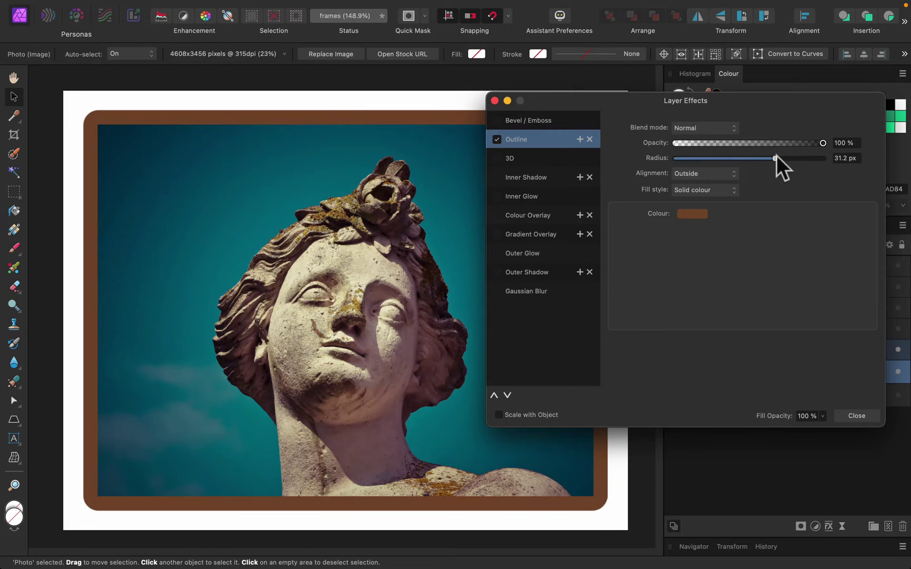
# - Colour the outline orange (D27E16) and add some noise
pyautogui.click(696, 214)
pyautogui.moveTo(783, 341)
pyautogui.mouseDown()
pyautogui.moveTo(758, 339)
pyautogui.moveTo(778, 325)
pyautogui.mouseUp()
pyautogui.moveTo(701, 396); pyautogui.dragTo(762, 397)
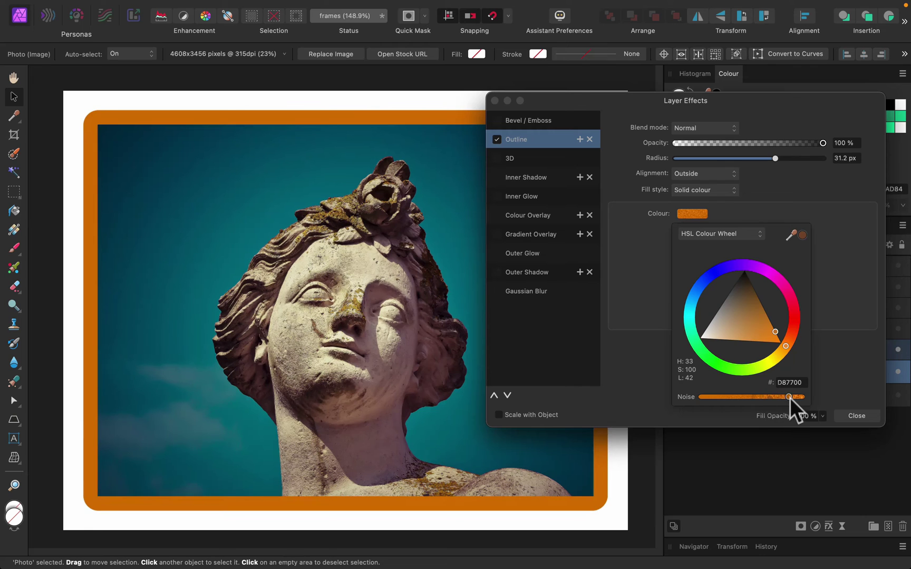
pyautogui.moveTo(757, 318); pyautogui.dragTo(768, 330)
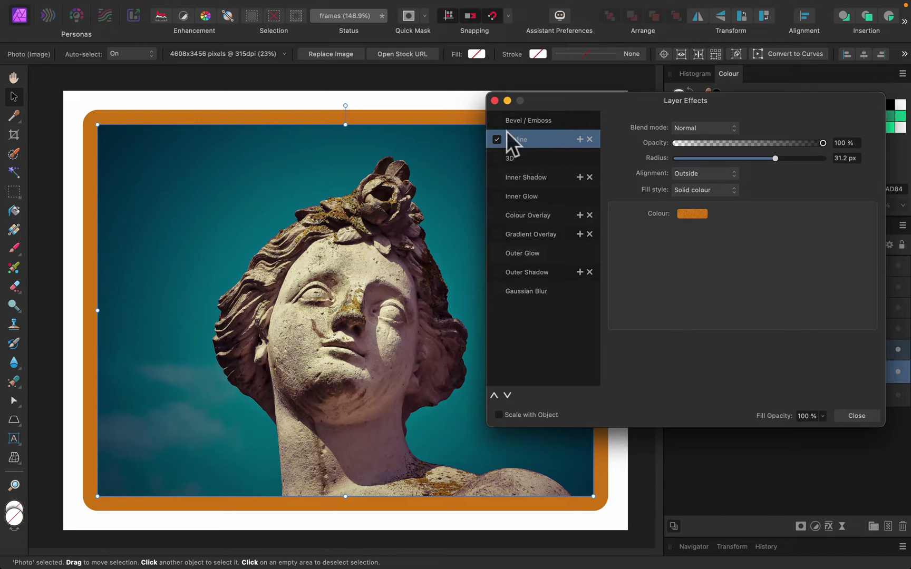
# - Re-enable Bevel / Emboss as an inverted 14.7 px Pillow bevel
pyautogui.click(569, 123)
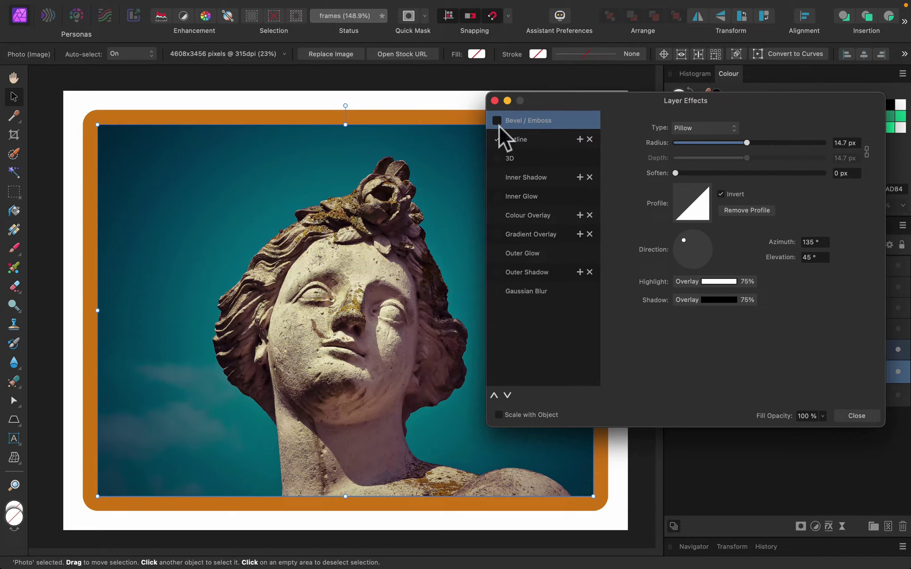
pyautogui.click(497, 121)
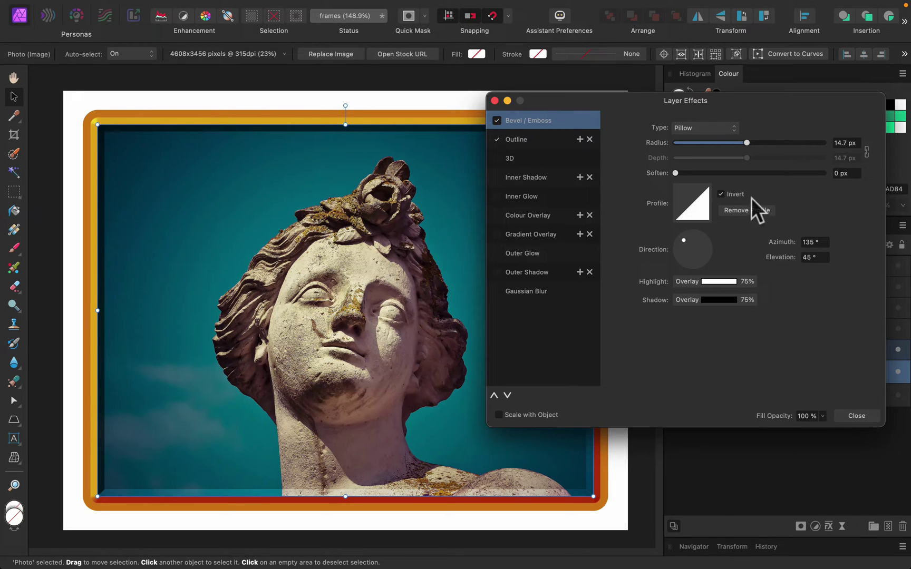
pyautogui.click(721, 194)
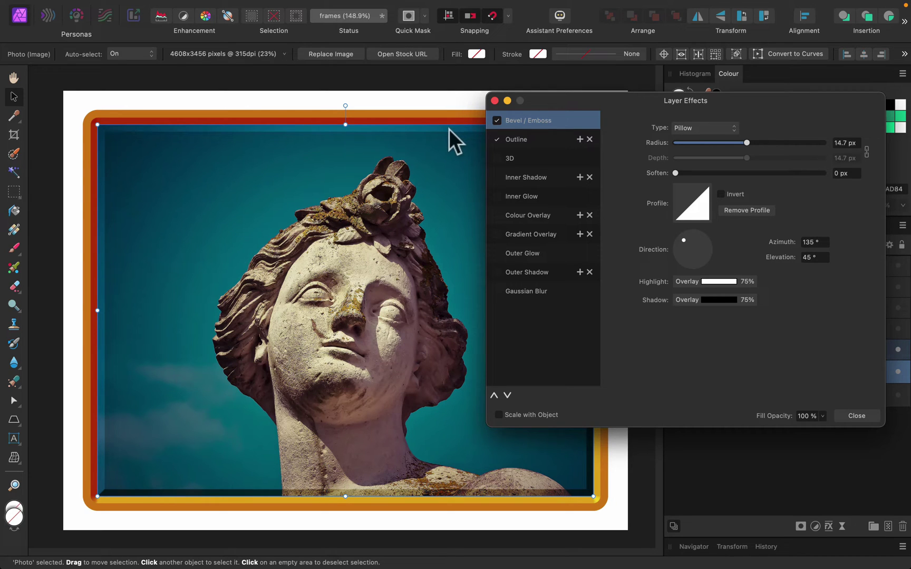
pyautogui.click(721, 194)
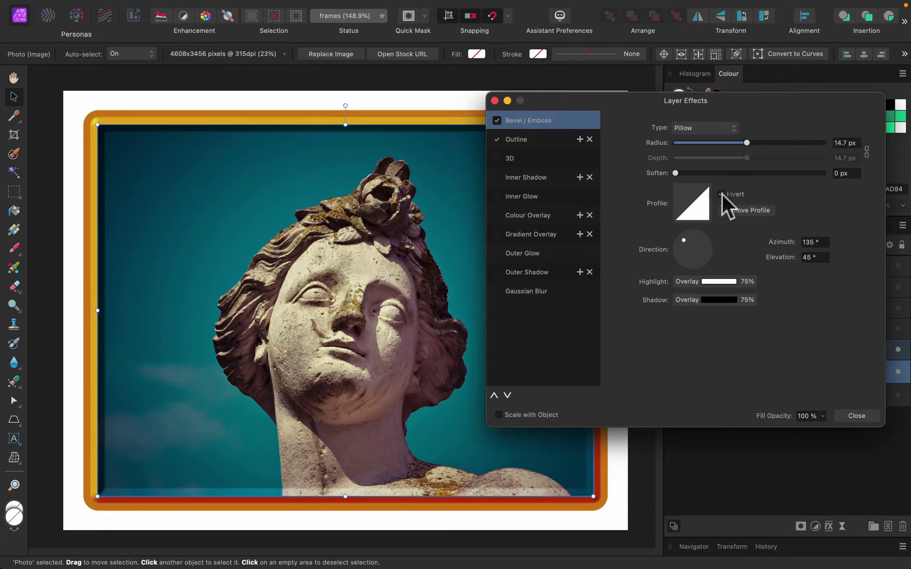
# - Give the bevel the first straight linear standard profile
pyautogui.click(695, 204)
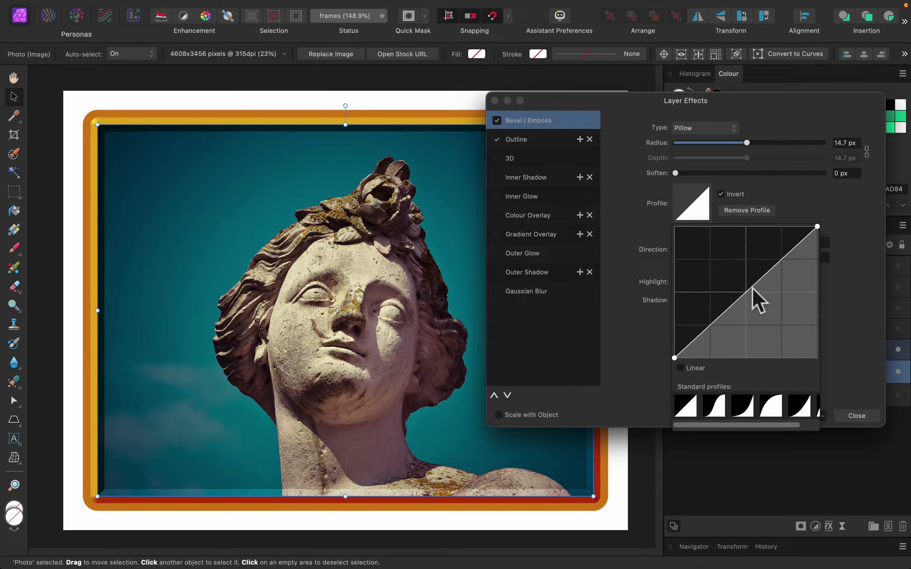
pyautogui.moveTo(752, 287); pyautogui.dragTo(781, 316)
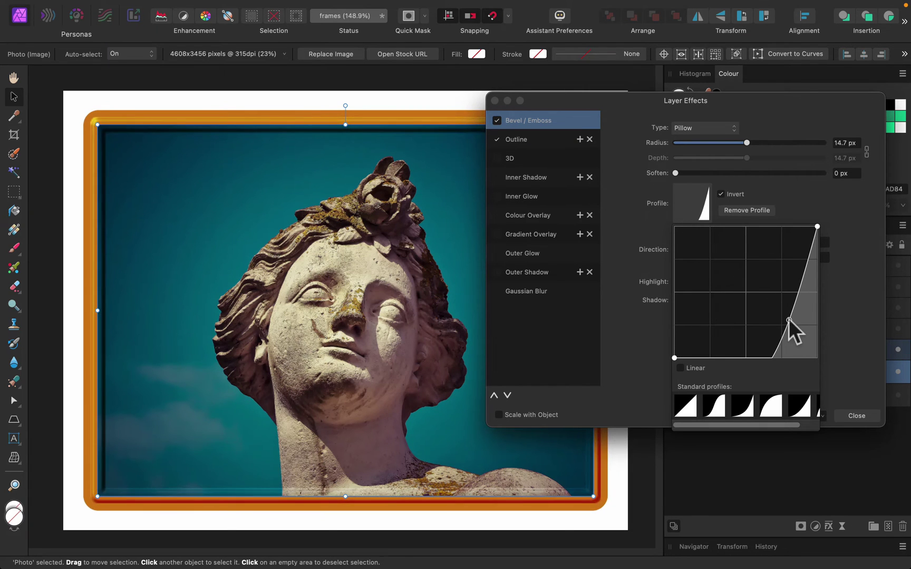
pyautogui.moveTo(789, 319); pyautogui.dragTo(782, 386)
pyautogui.click(776, 406)
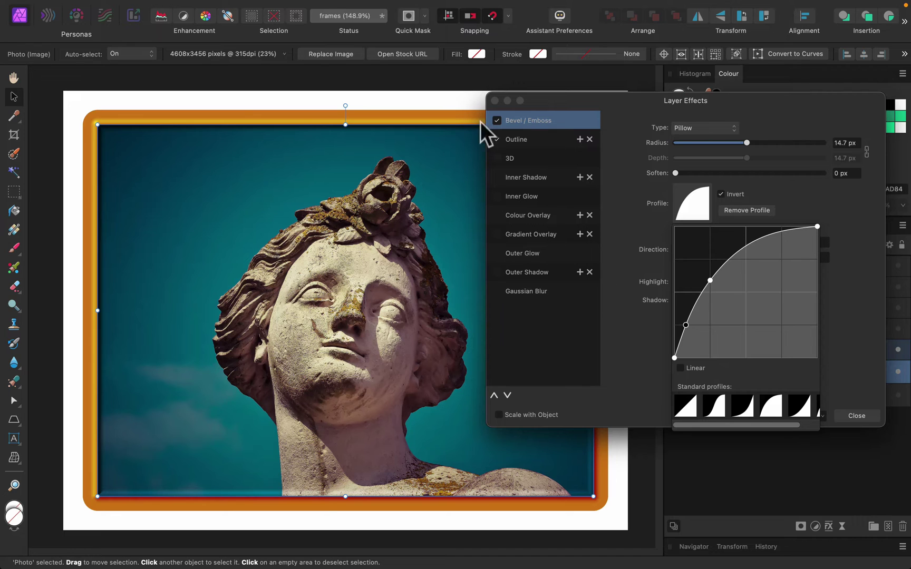
pyautogui.click(684, 407)
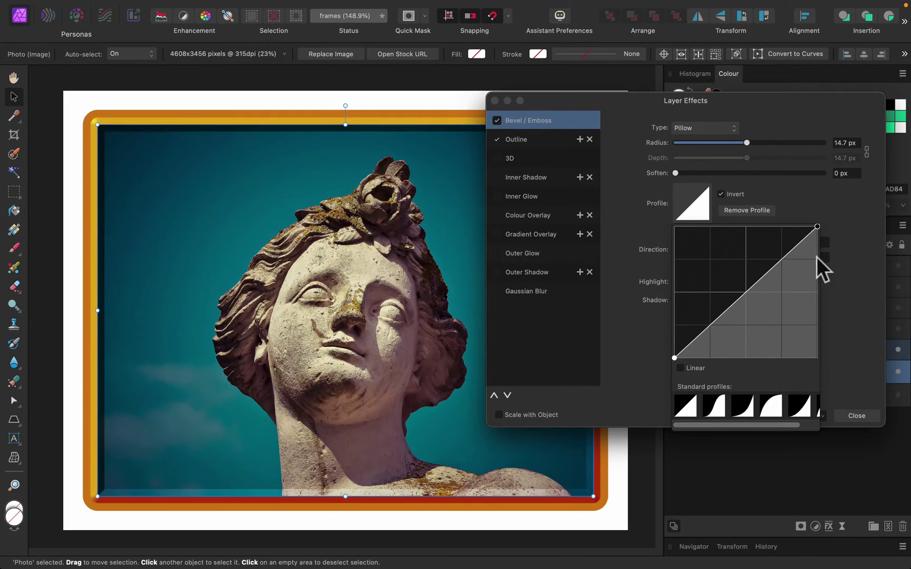
# - Set the bevel radius to 6.6 px, lower shadow opacity, highlight at 57%, then close and deselect
pyautogui.click(818, 203)
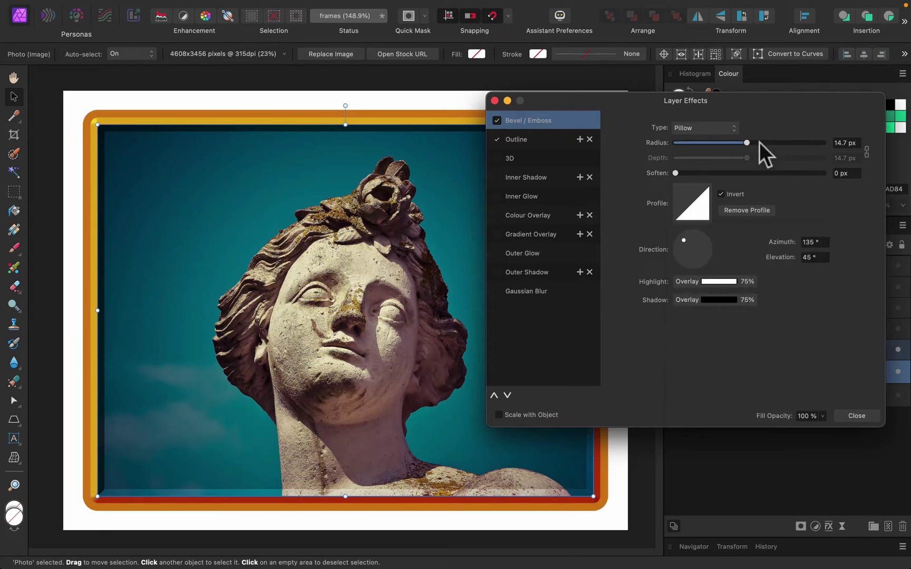
pyautogui.moveTo(750, 141); pyautogui.dragTo(726, 143)
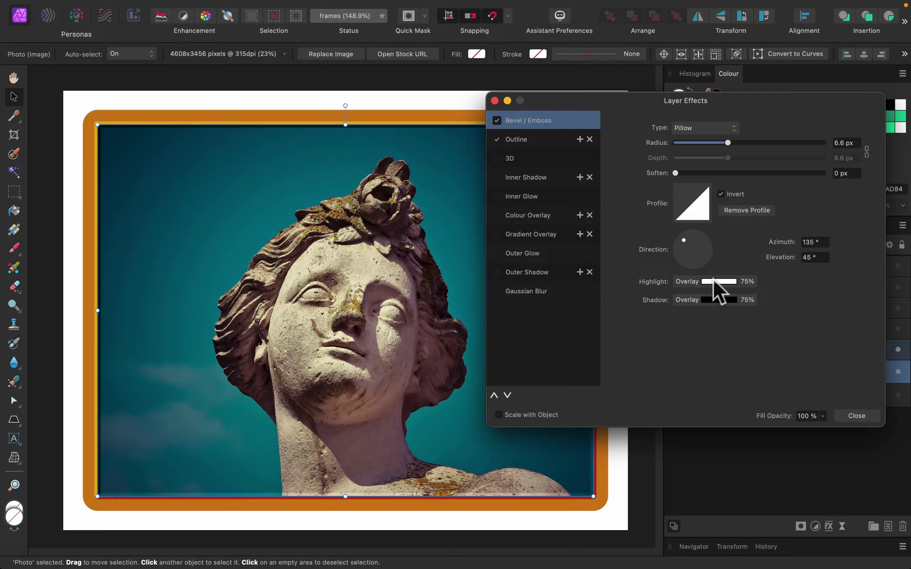
pyautogui.click(717, 299)
pyautogui.click(758, 308)
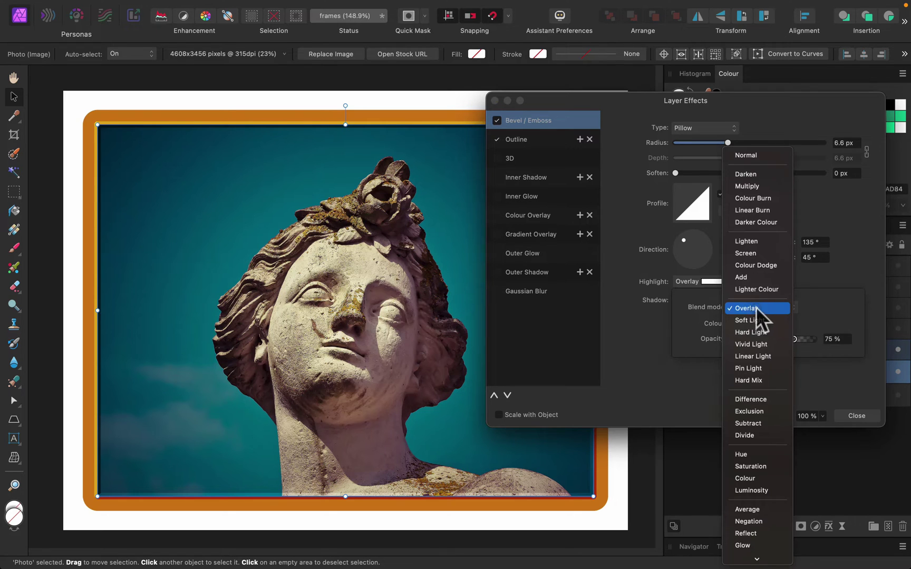
pyautogui.click(756, 308)
pyautogui.click(784, 339)
pyautogui.moveTo(781, 340); pyautogui.dragTo(794, 356)
pyautogui.click(715, 300)
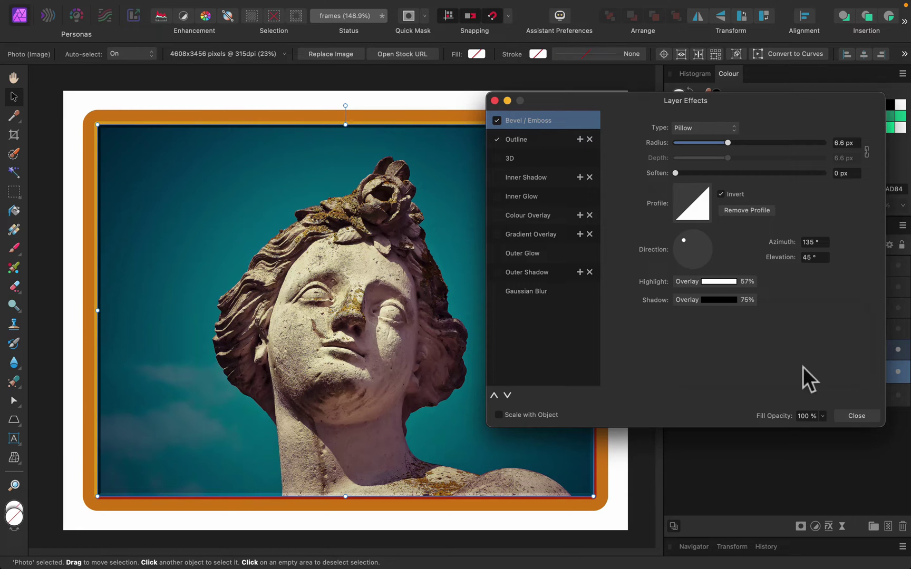
pyautogui.click(871, 420)
pyautogui.click(624, 225)
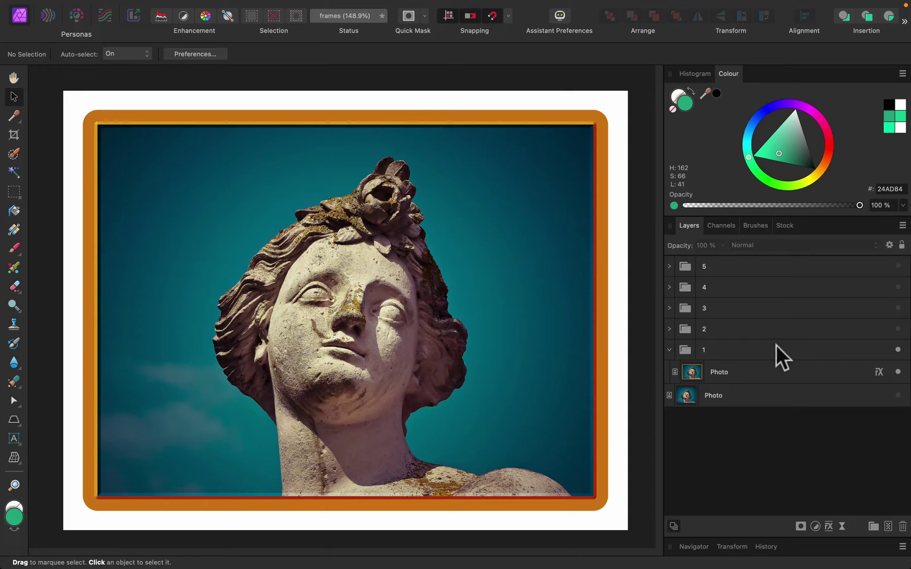
# - Hide frame 1, show frame group 2, and delete its white outline Rectangle layer
pyautogui.click(669, 350)
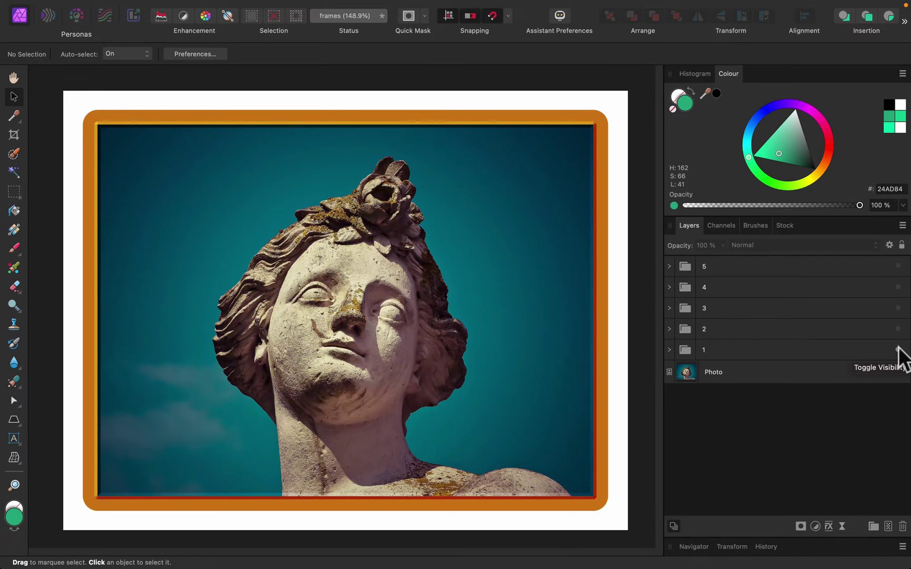
pyautogui.click(898, 349)
pyautogui.click(897, 329)
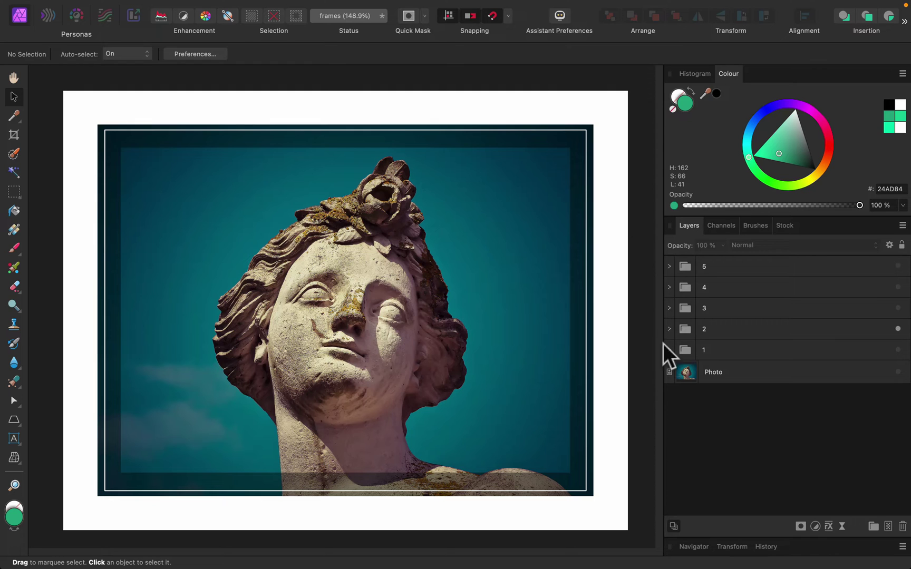
pyautogui.click(669, 328)
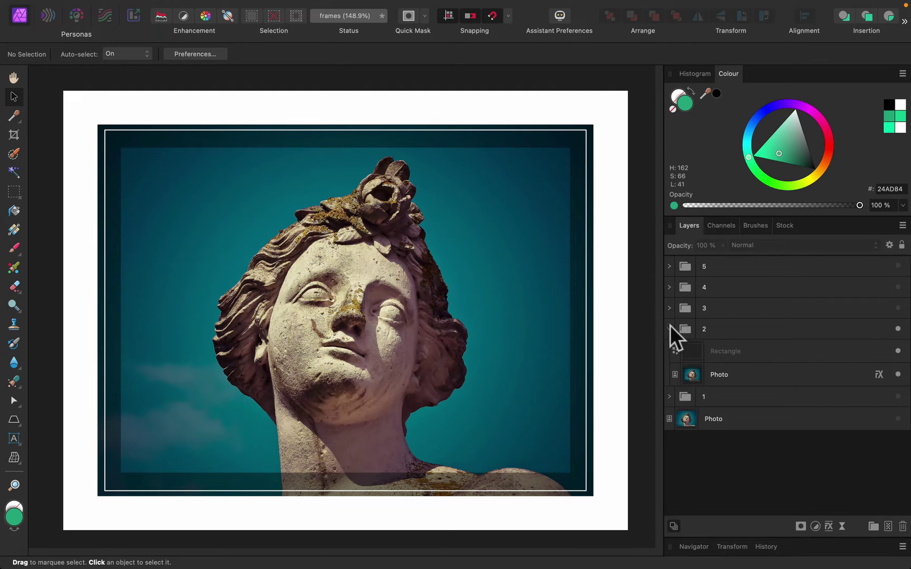
pyautogui.click(749, 370)
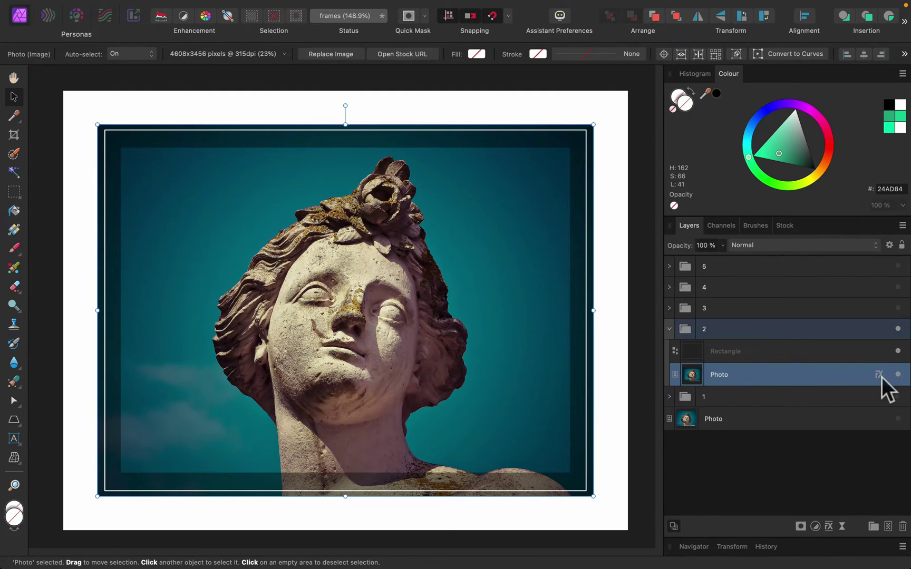
pyautogui.click(850, 356)
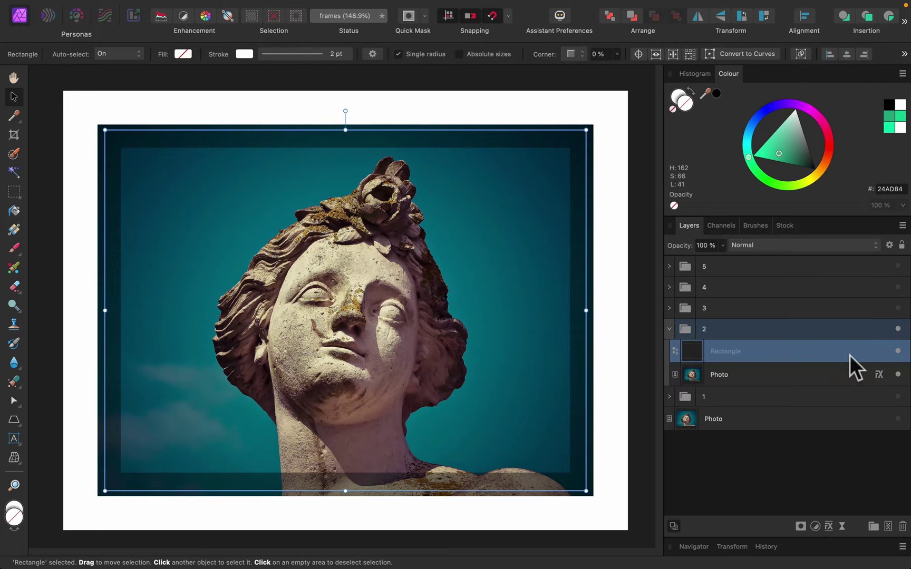
pyautogui.press('BackSpace')
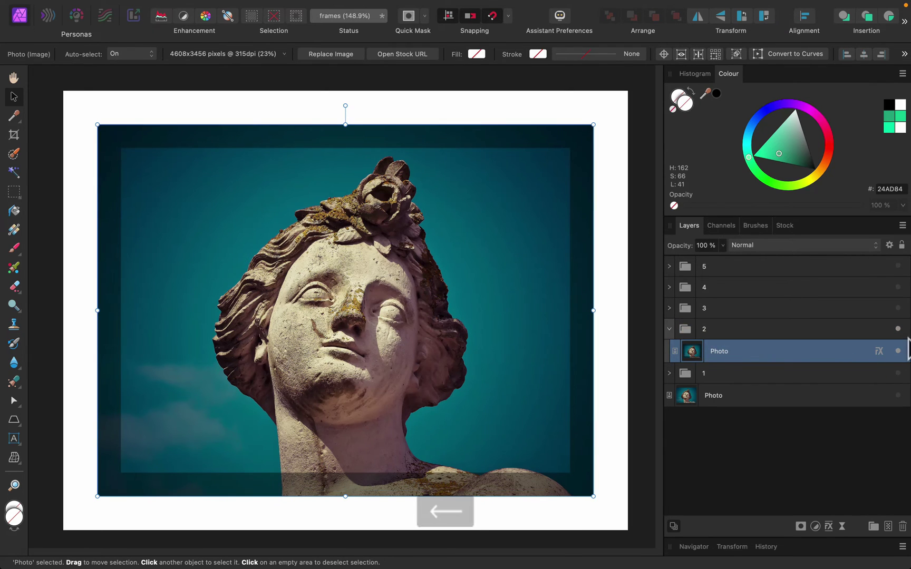
# - Compare the photo's Inner Glow on and off, then set its blend mode to Normal
pyautogui.click(878, 351)
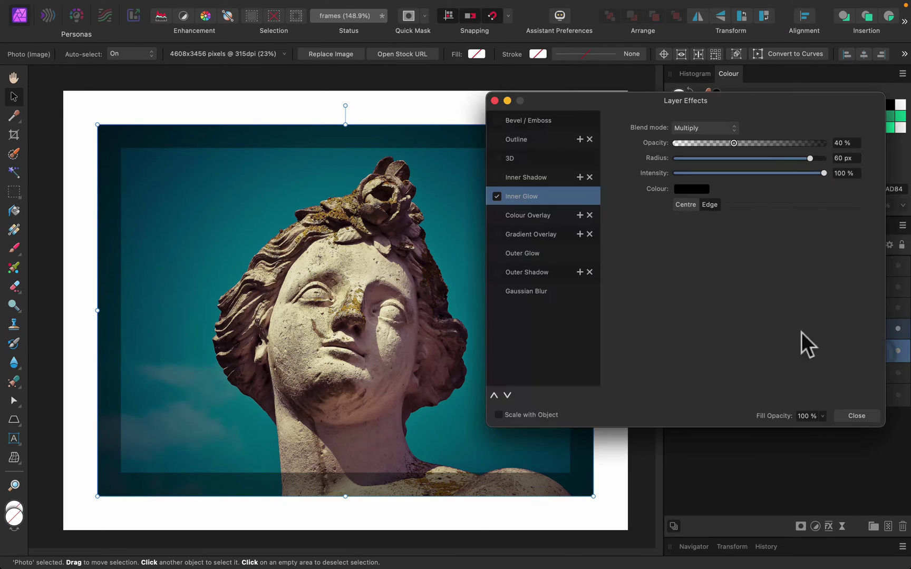
pyautogui.click(497, 197)
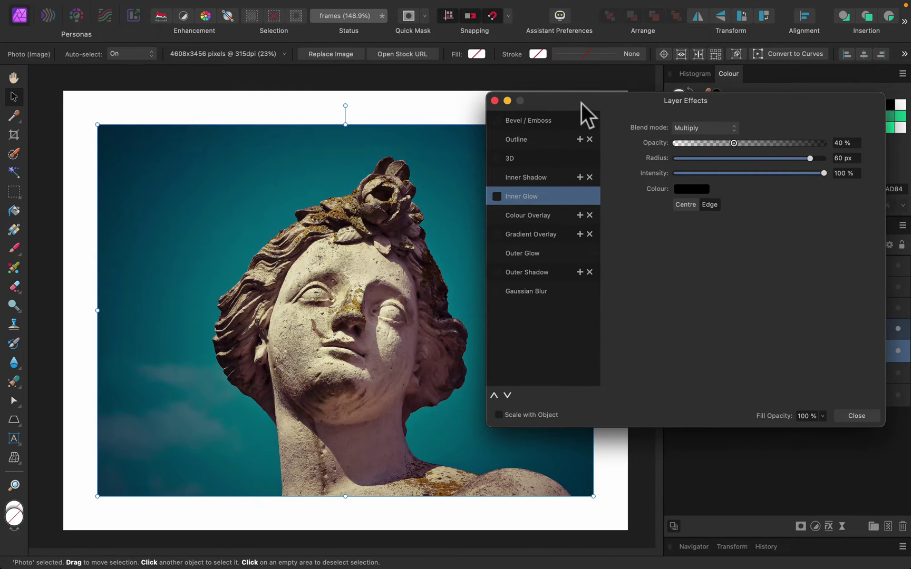
pyautogui.click(864, 416)
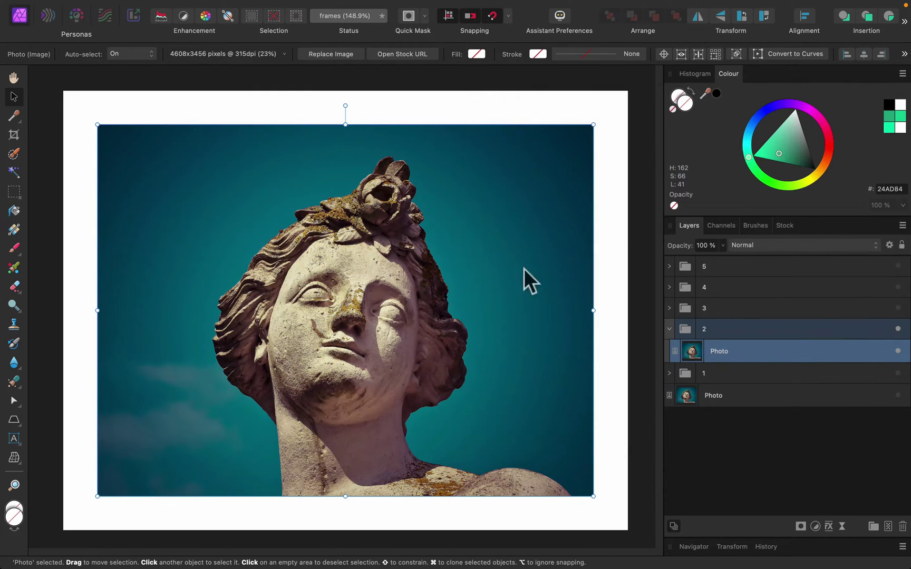
pyautogui.click(830, 527)
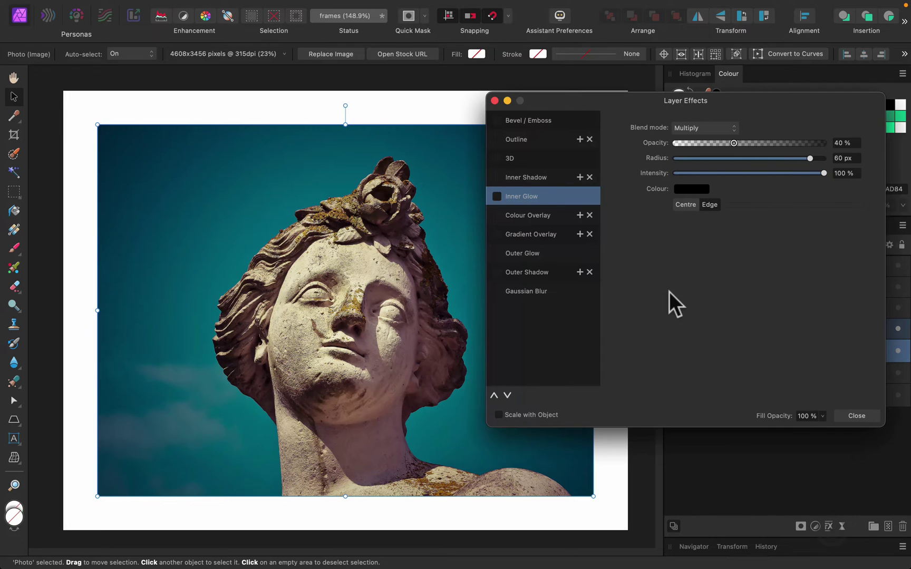
pyautogui.click(496, 196)
pyautogui.click(733, 128)
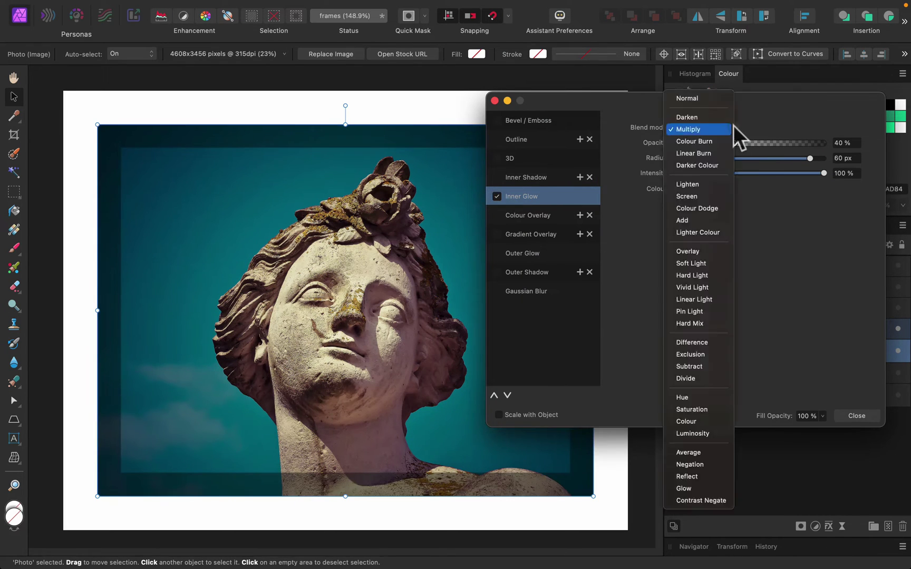
pyautogui.click(714, 99)
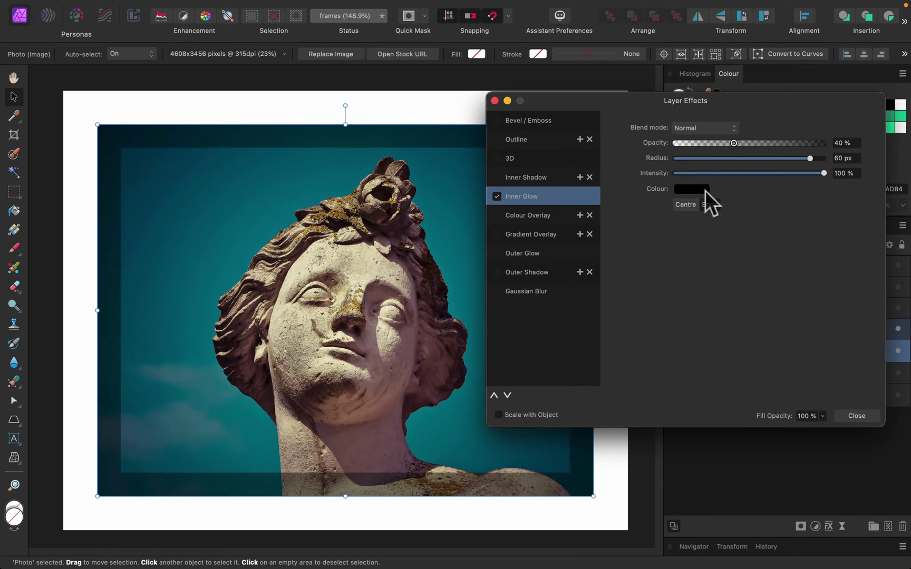
# - Try a white inner glow at 0% intensity, 89% opacity and about 28 px radius
pyautogui.click(705, 191)
pyautogui.moveTo(709, 272); pyautogui.dragTo(699, 370)
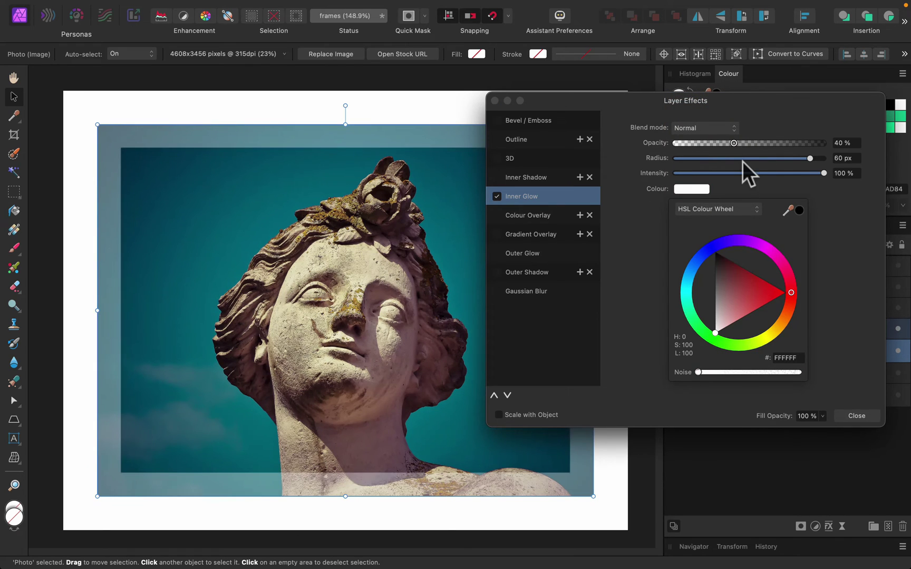
pyautogui.moveTo(733, 173); pyautogui.dragTo(630, 171)
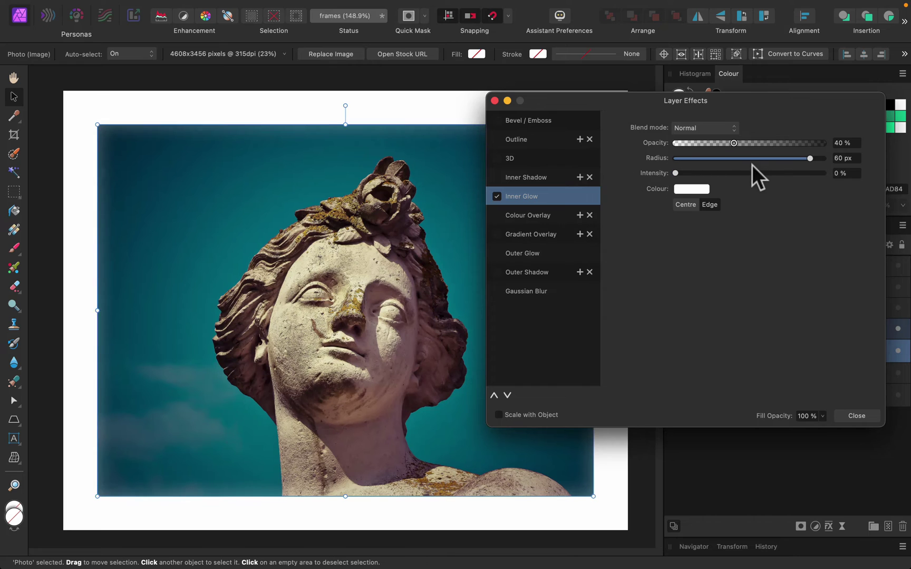
pyautogui.moveTo(752, 158); pyautogui.dragTo(699, 158)
pyautogui.click(806, 144)
pyautogui.moveTo(757, 160)
pyautogui.mouseDown()
pyautogui.moveTo(830, 153)
pyautogui.moveTo(686, 156)
pyautogui.moveTo(839, 158)
pyautogui.moveTo(701, 157)
pyautogui.moveTo(784, 166)
pyautogui.moveTo(765, 159)
pyautogui.mouseUp()
# - Make the glow black Multiply at 100% intensity, 52% opacity and 47.5 px radius
pyautogui.click(693, 189)
pyautogui.moveTo(737, 292); pyautogui.dragTo(712, 252)
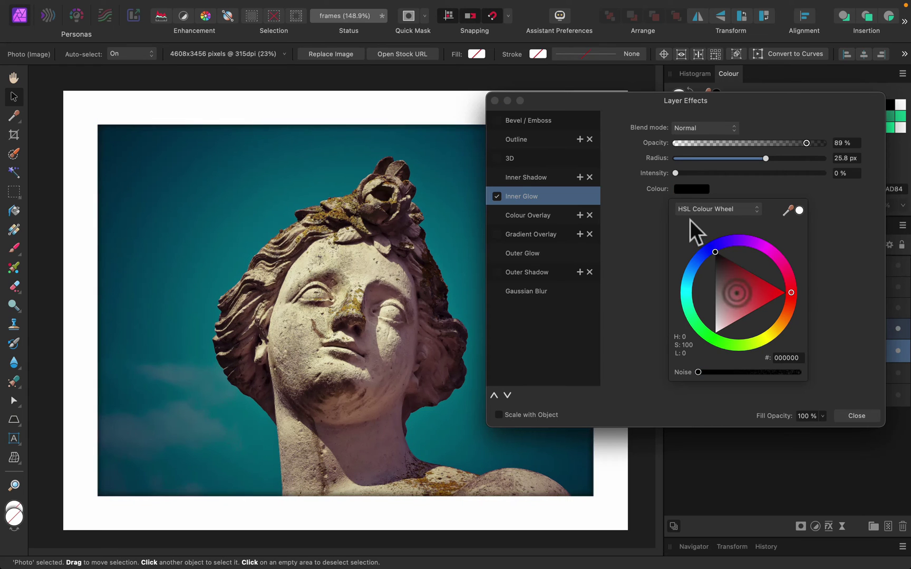
pyautogui.click(711, 127)
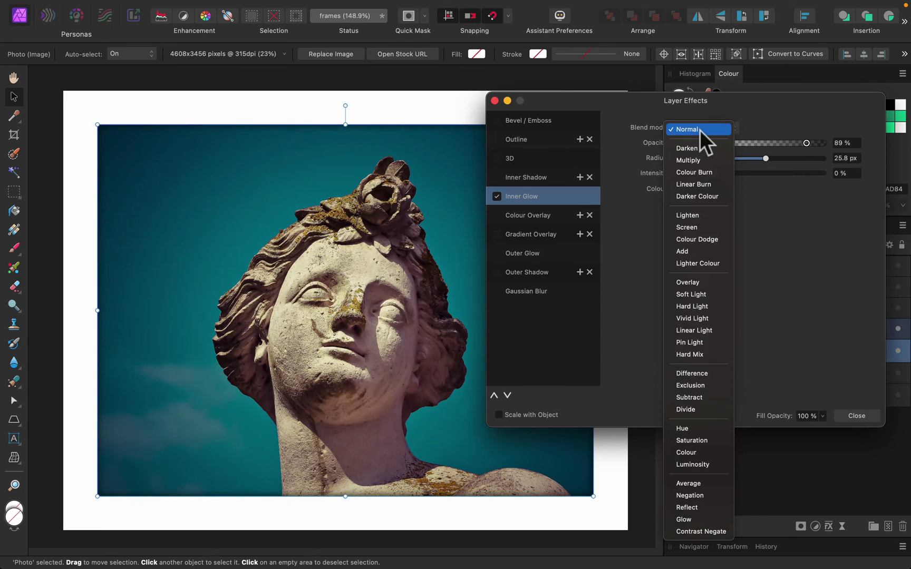
pyautogui.click(688, 161)
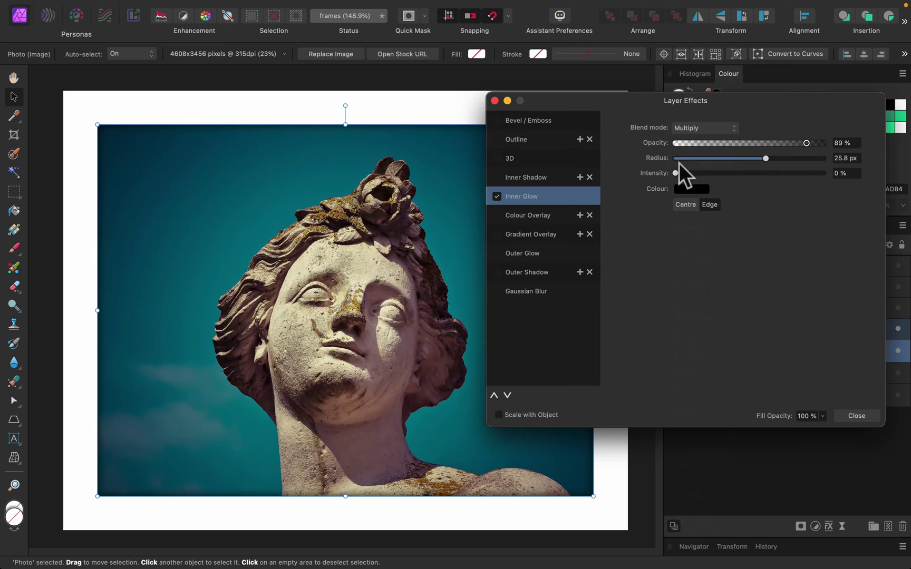
pyautogui.moveTo(676, 173); pyautogui.dragTo(889, 178)
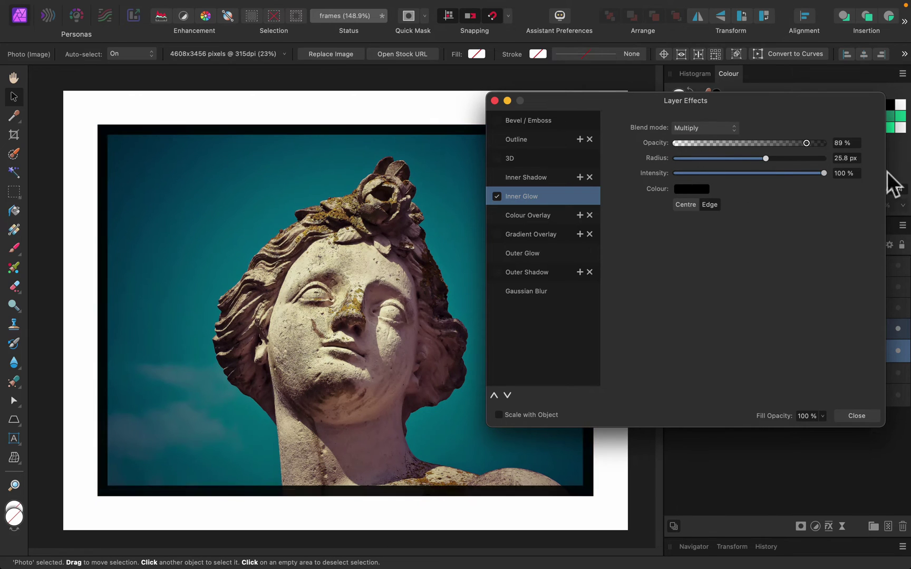
pyautogui.moveTo(761, 157)
pyautogui.mouseDown()
pyautogui.moveTo(811, 156)
pyautogui.moveTo(674, 156)
pyautogui.moveTo(819, 157)
pyautogui.moveTo(799, 160)
pyautogui.moveTo(797, 143)
pyautogui.moveTo(701, 143)
pyautogui.moveTo(751, 142)
pyautogui.mouseUp()
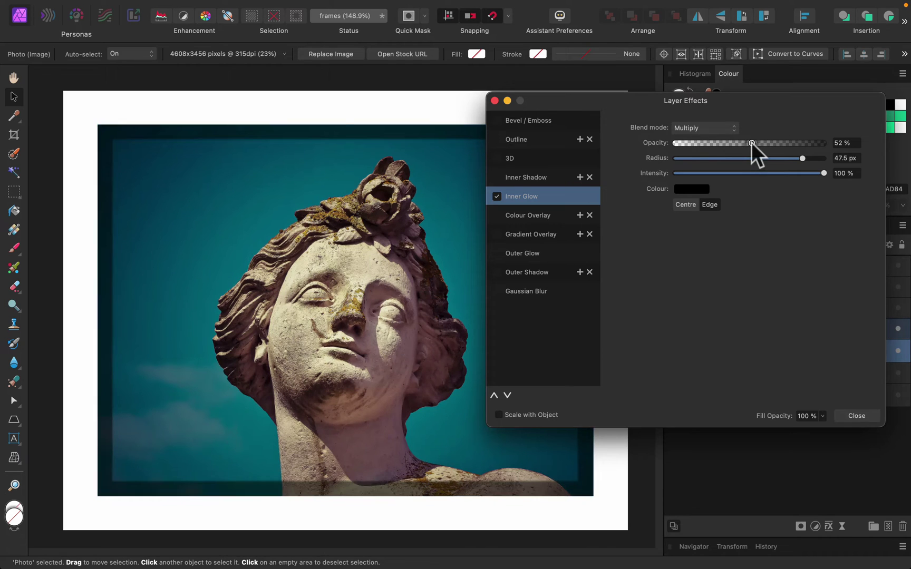
pyautogui.click(856, 413)
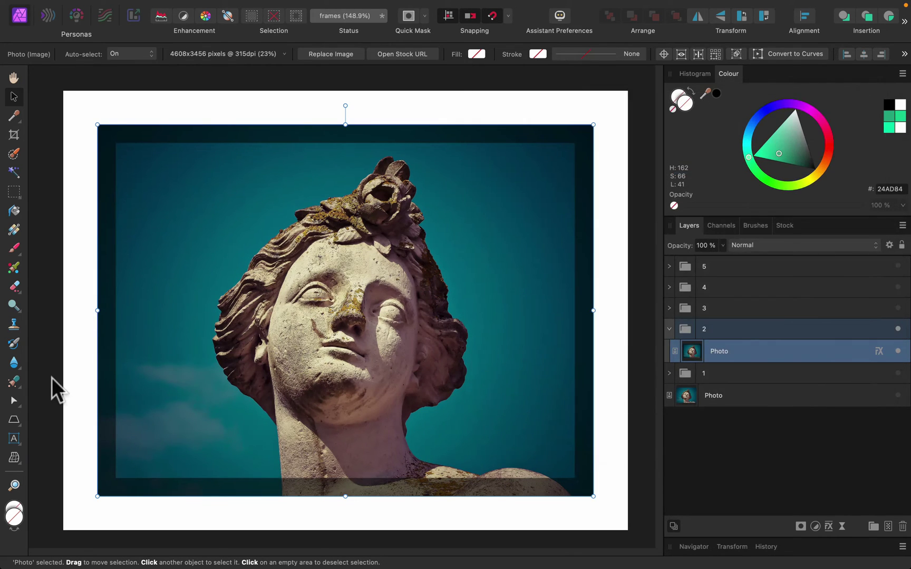
# - Draw a rectangle over the photo with no fill and a white 2 pt stroke
pyautogui.click(19, 422)
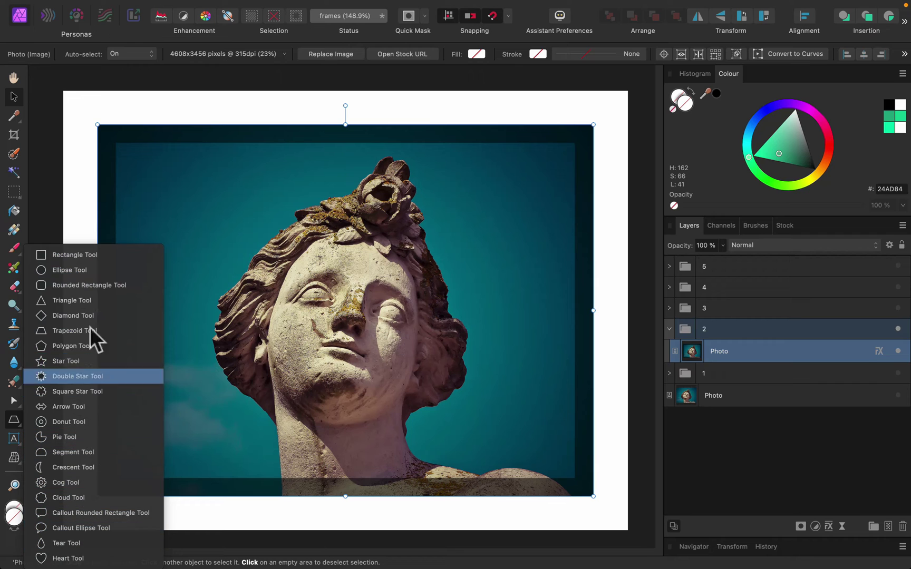
pyautogui.click(90, 257)
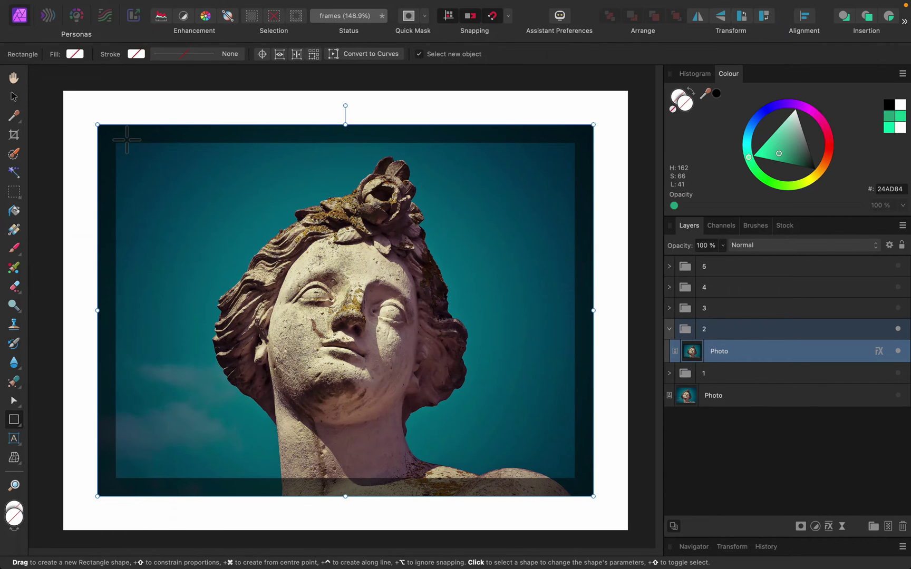
pyautogui.moveTo(105, 131); pyautogui.dragTo(593, 496)
pyautogui.moveTo(105, 131); pyautogui.dragTo(97, 125)
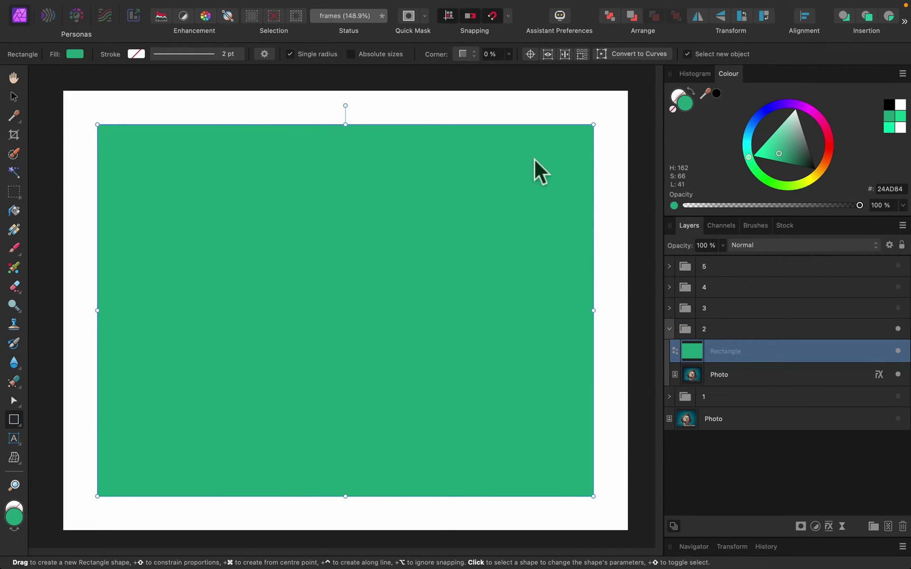
pyautogui.click(74, 54)
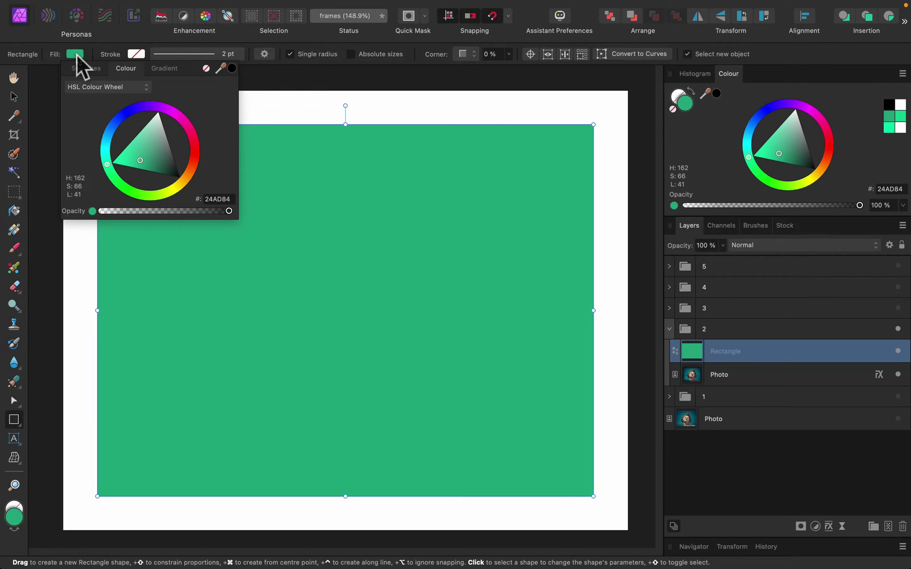
pyautogui.click(205, 68)
pyautogui.click(138, 52)
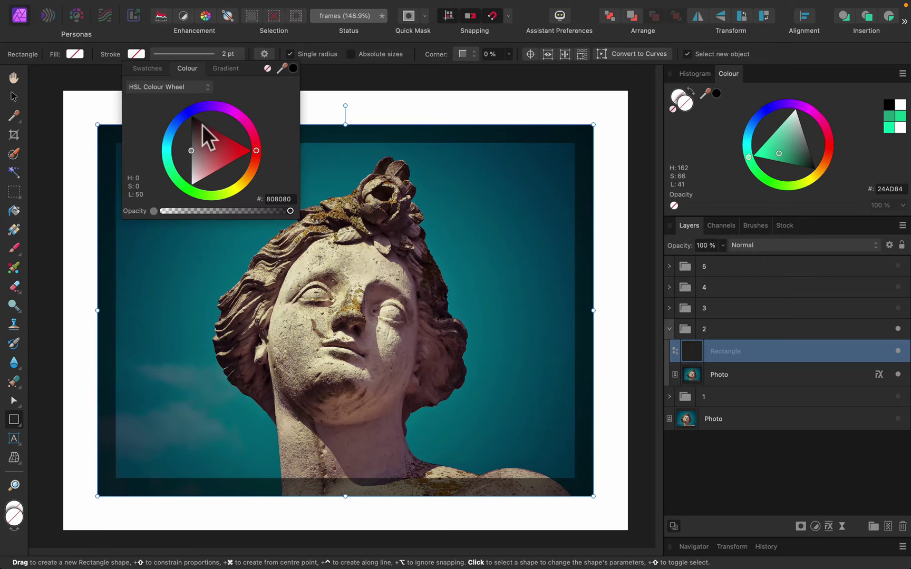
pyautogui.moveTo(192, 151); pyautogui.dragTo(189, 204)
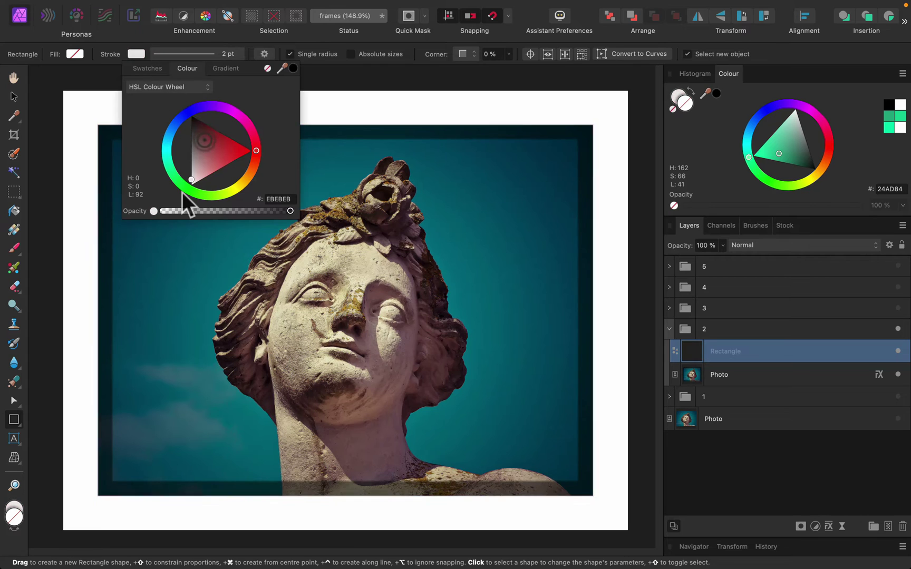
pyautogui.click(225, 55)
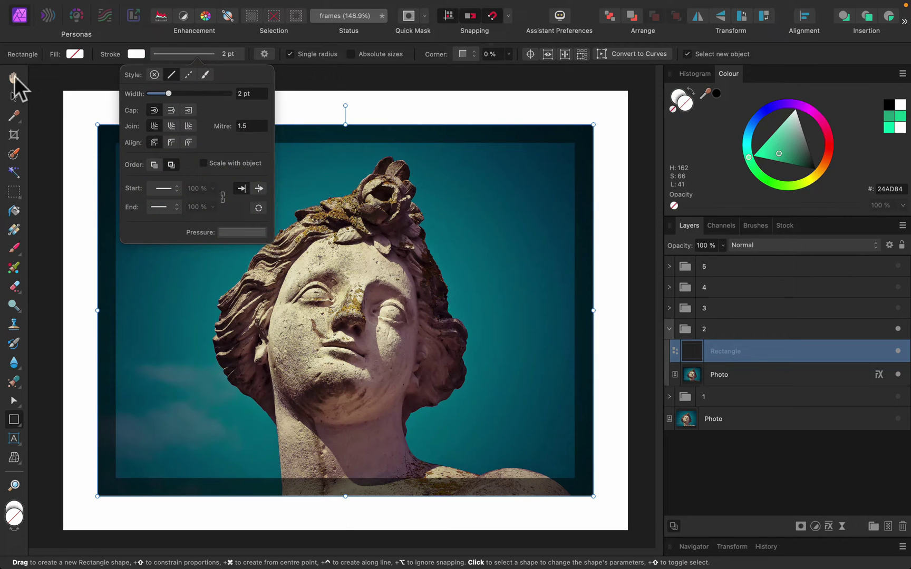
# - Shrink the white rectangle proportionally so it sits just inside the photo's edges
pyautogui.click(13, 96)
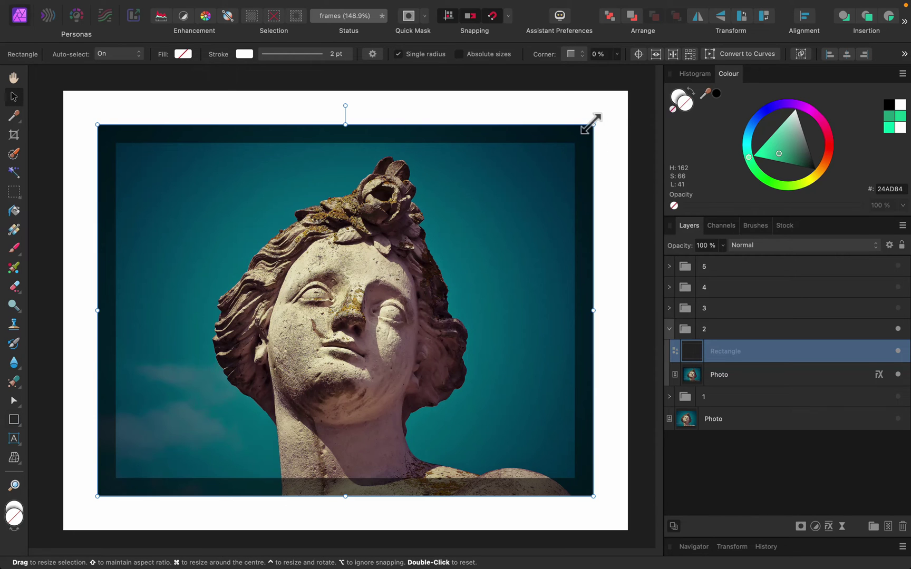
pyautogui.moveTo(593, 124); pyautogui.dragTo(584, 139)
pyautogui.press('shift')
pyautogui.click(603, 137)
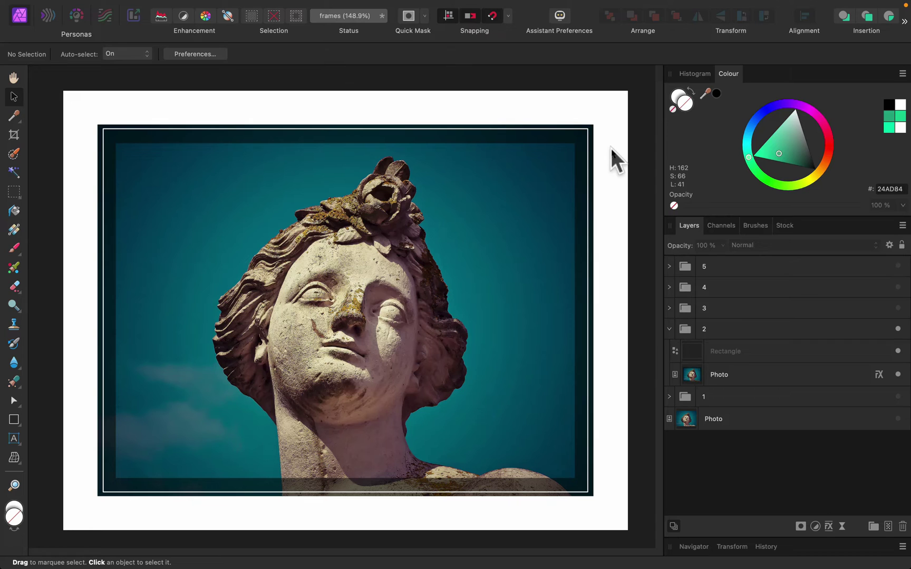
# - Hide frame 2, show group 3, and delete its Rounded Rectangle layer
pyautogui.click(669, 329)
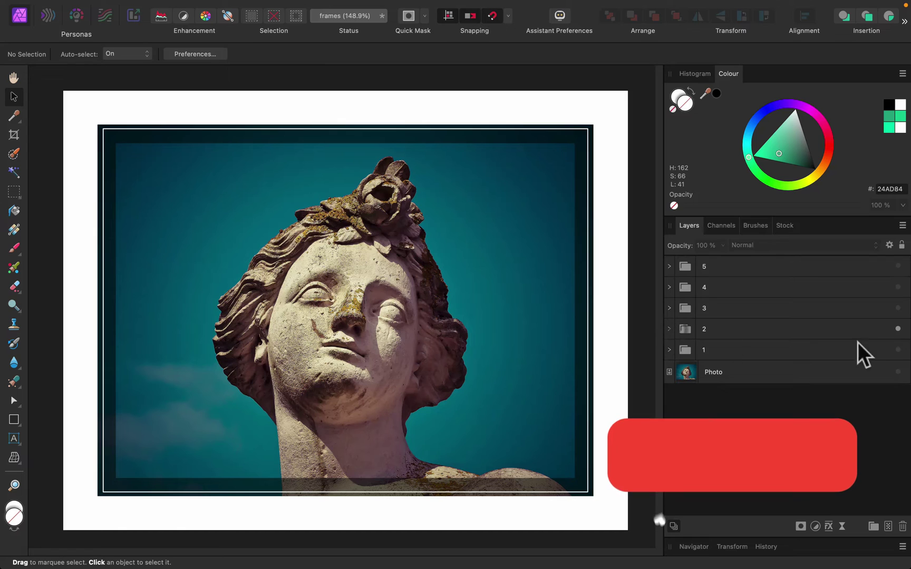
pyautogui.click(898, 329)
pyautogui.click(898, 308)
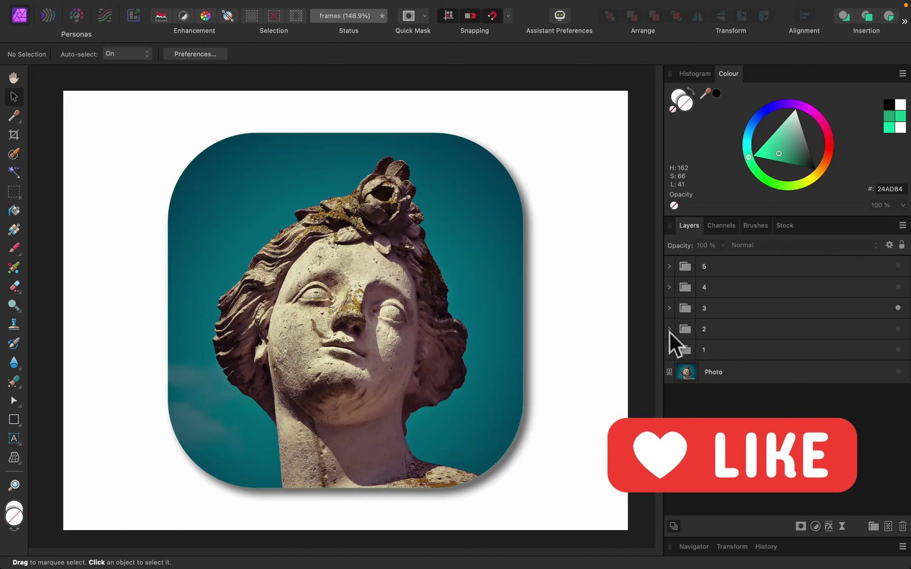
pyautogui.click(670, 309)
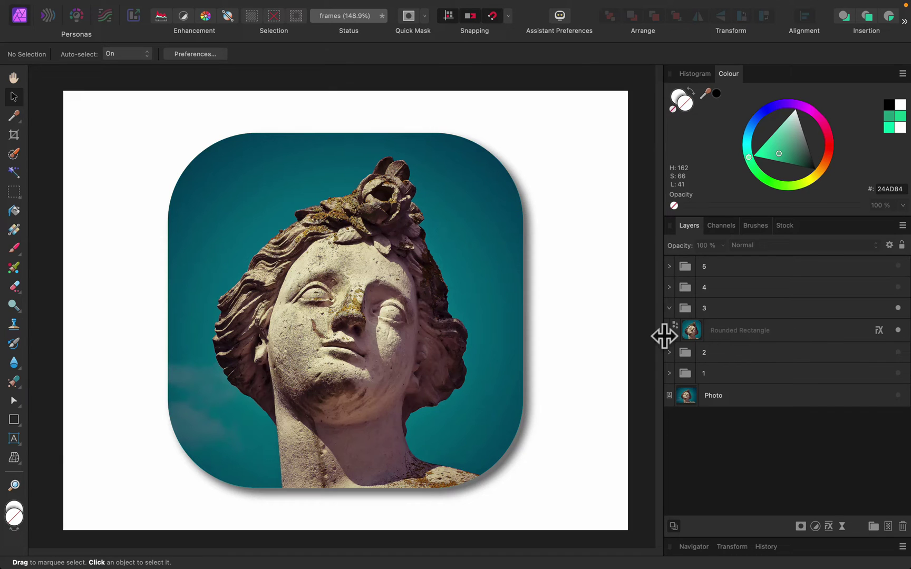
pyautogui.click(807, 335)
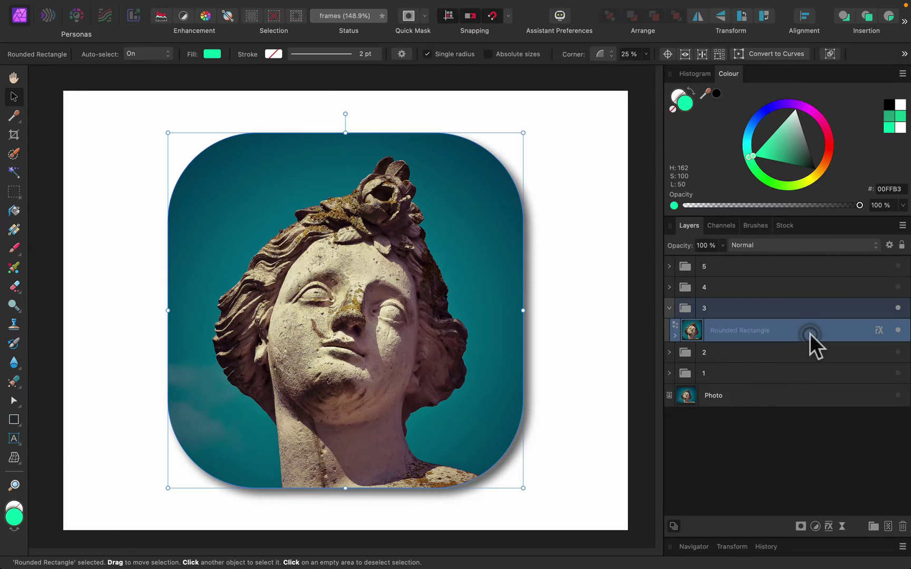
pyautogui.press('Left')
# - Duplicate the bottom statue Photo layer and move the copy into group 3
pyautogui.click(766, 372)
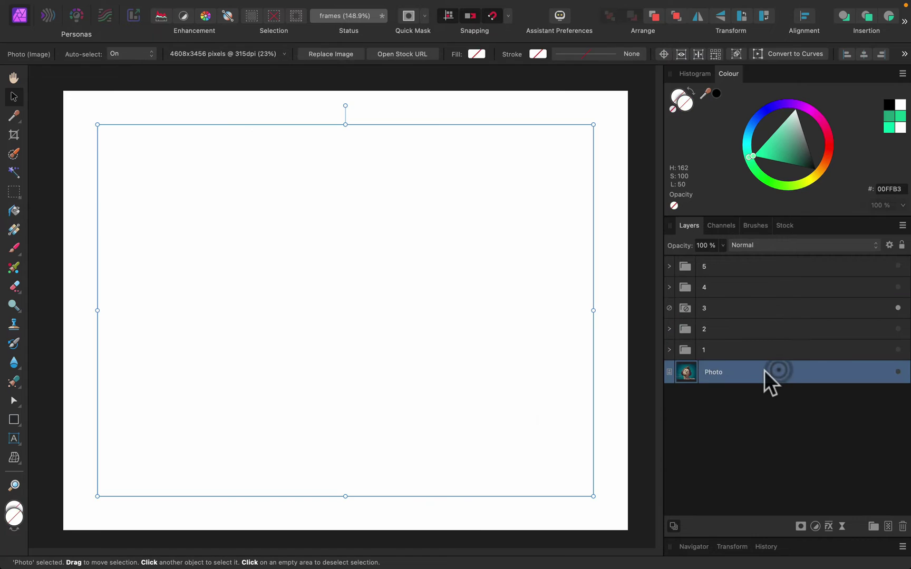
pyautogui.rightClick(765, 372)
pyautogui.click(809, 524)
pyautogui.moveTo(752, 370); pyautogui.dragTo(750, 307)
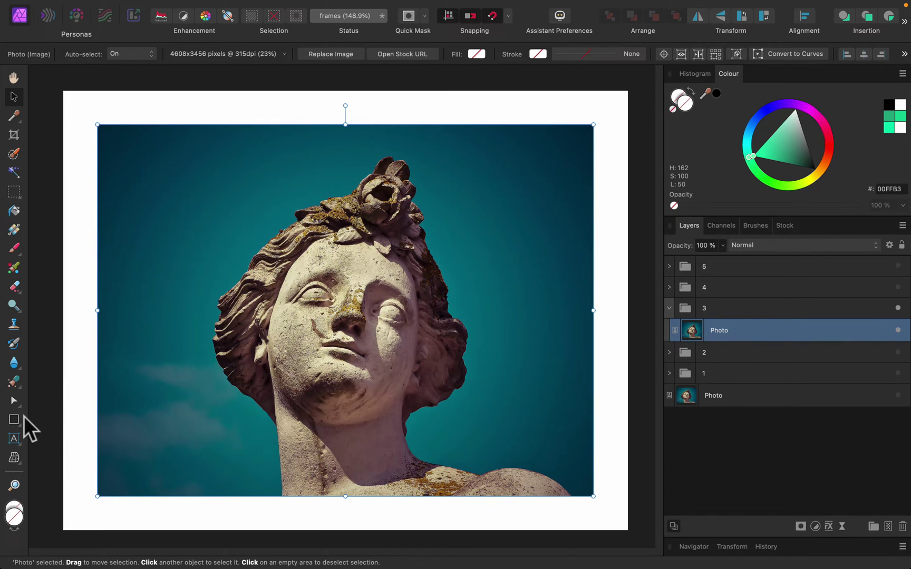
# - Draw a rounded rectangle over the statue photo with no outline and a red fill
pyautogui.click(14, 419)
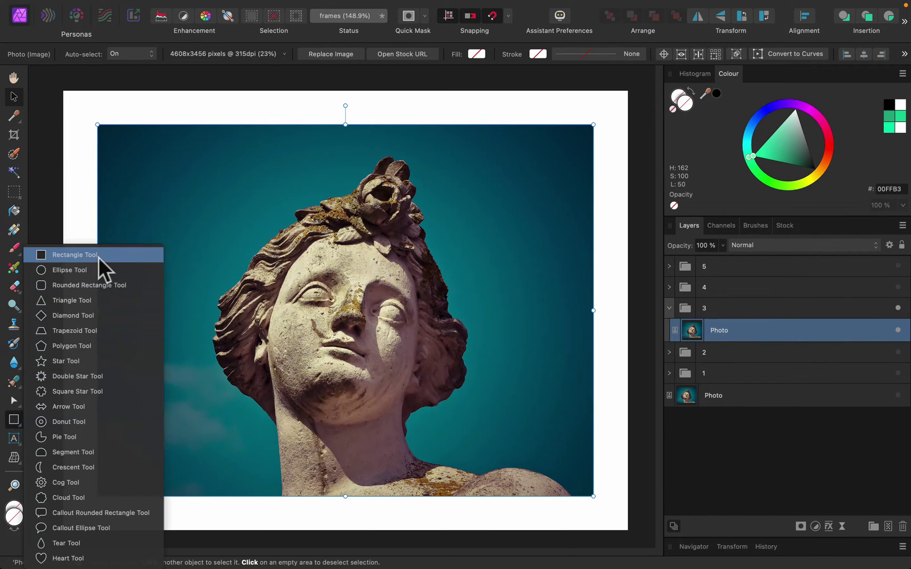
pyautogui.click(89, 285)
pyautogui.moveTo(194, 134); pyautogui.dragTo(614, 423)
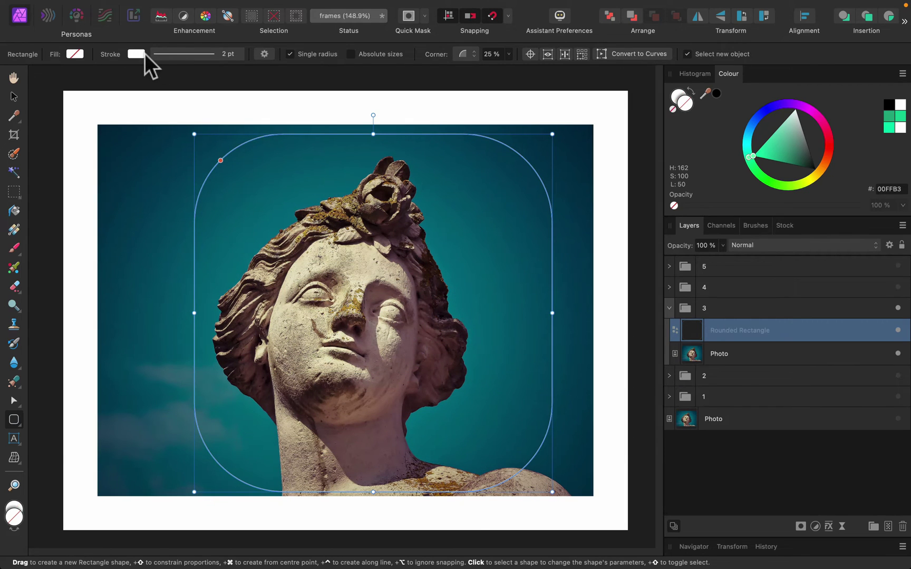
pyautogui.click(140, 54)
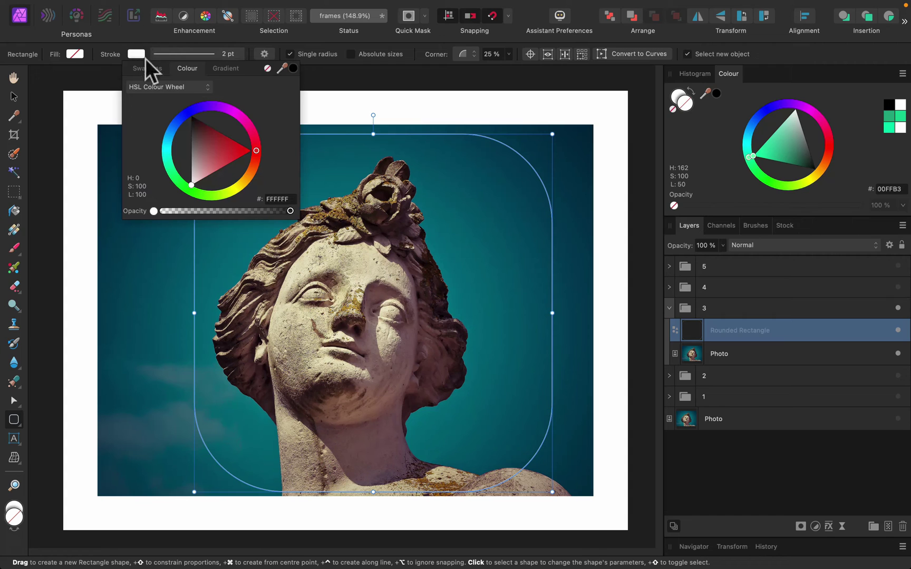
pyautogui.click(268, 68)
pyautogui.click(74, 54)
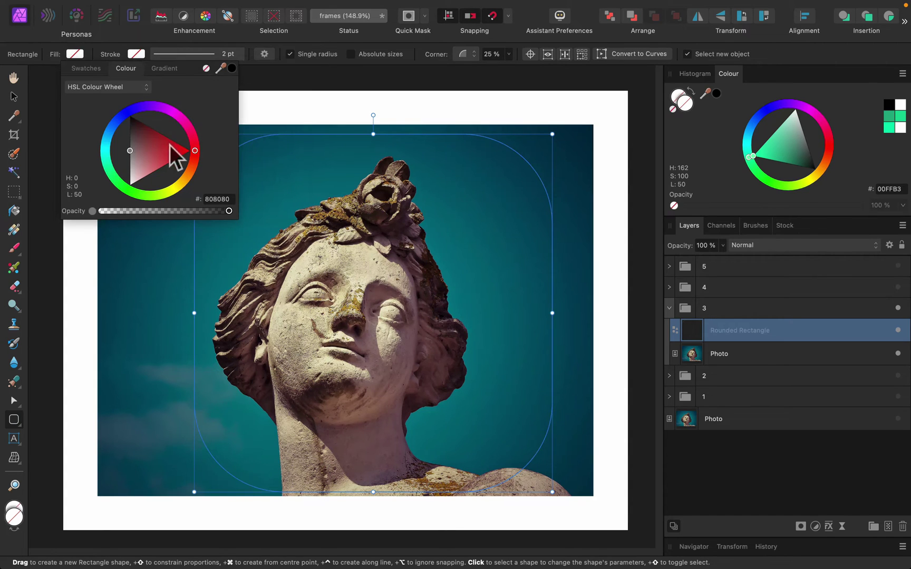
pyautogui.click(114, 119)
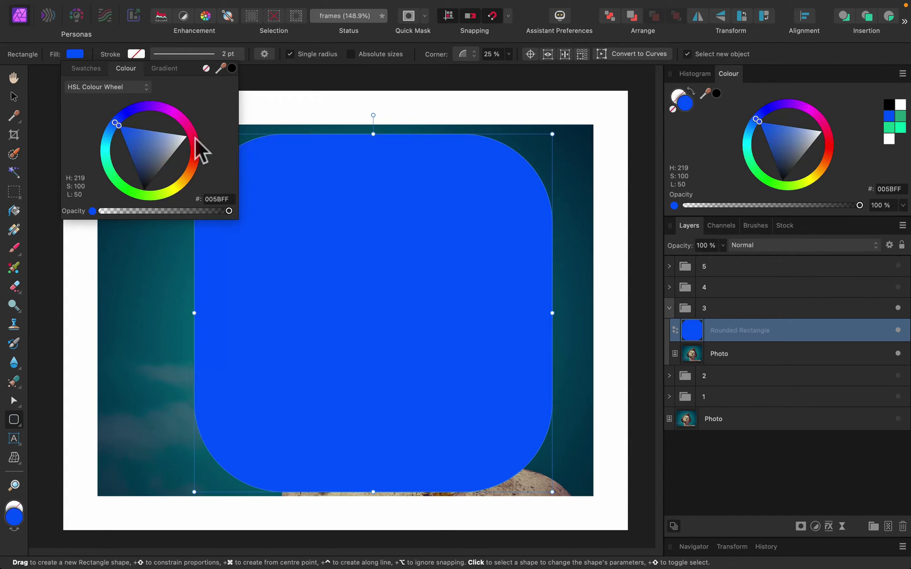
pyautogui.click(194, 140)
pyautogui.click(16, 95)
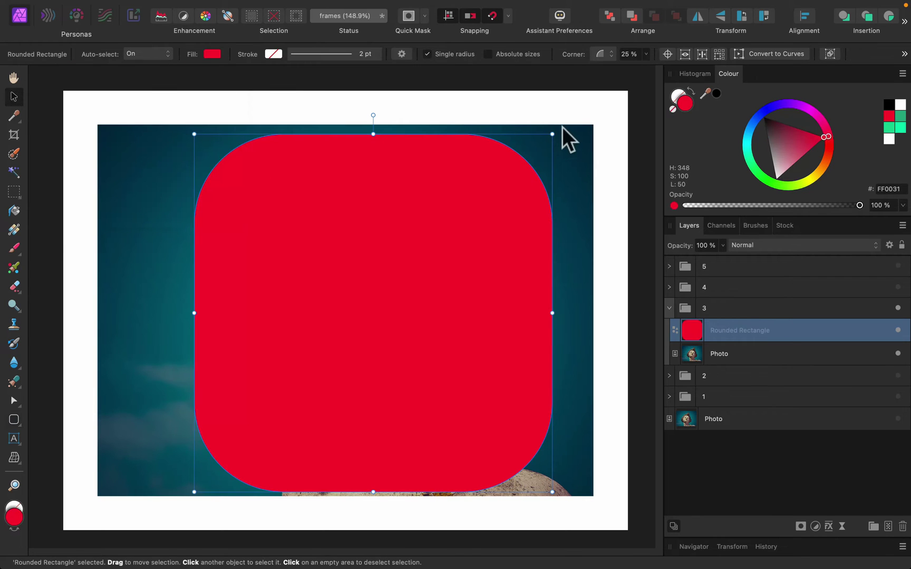
# - Centre the red rounded rectangle on the photo and set its corner radius to 20%
pyautogui.moveTo(552, 134); pyautogui.dragTo(552, 134)
pyautogui.moveTo(498, 228); pyautogui.dragTo(472, 223)
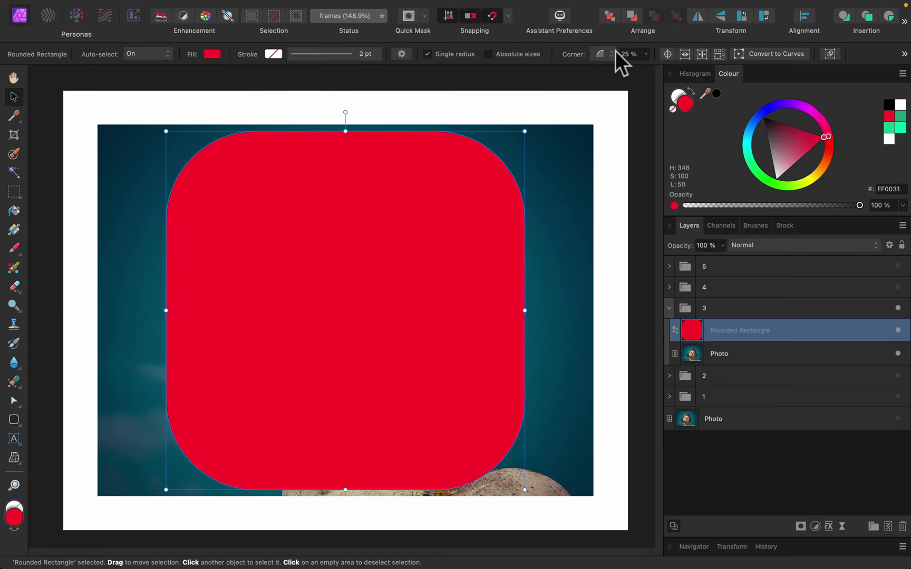
pyautogui.click(645, 54)
pyautogui.moveTo(646, 67)
pyautogui.mouseDown()
pyautogui.moveTo(632, 67)
pyautogui.moveTo(714, 73)
pyautogui.moveTo(650, 73)
pyautogui.mouseUp()
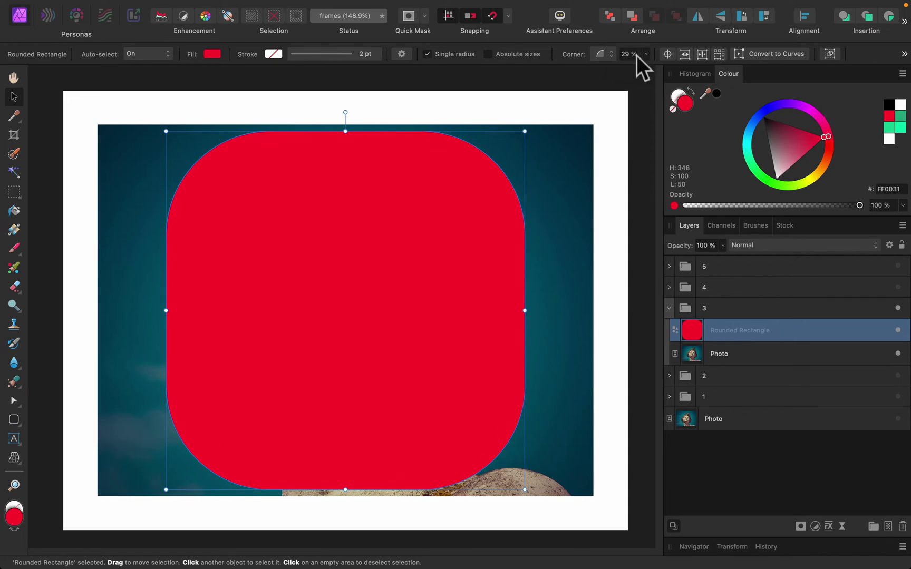
pyautogui.click(637, 55)
pyautogui.write('20')
pyautogui.press('Return')
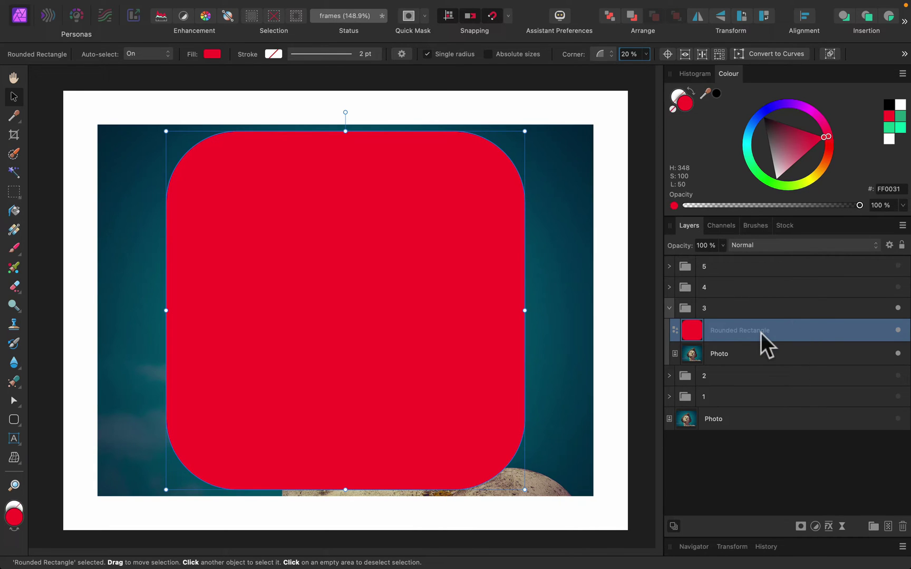
# - Drag the statue Photo copy onto the Rounded Rectangle layer to clip it, then collapse it
pyautogui.click(815, 354)
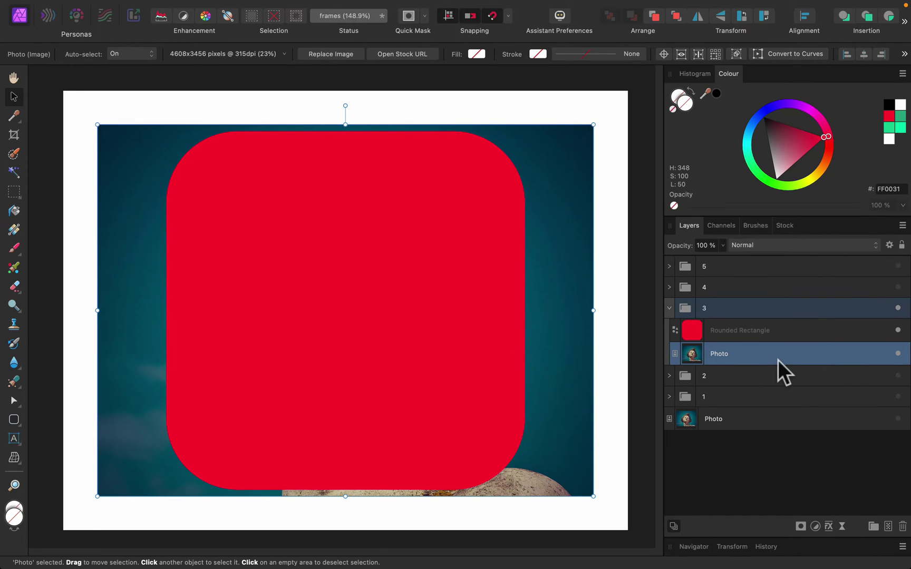
pyautogui.moveTo(772, 355); pyautogui.dragTo(780, 330)
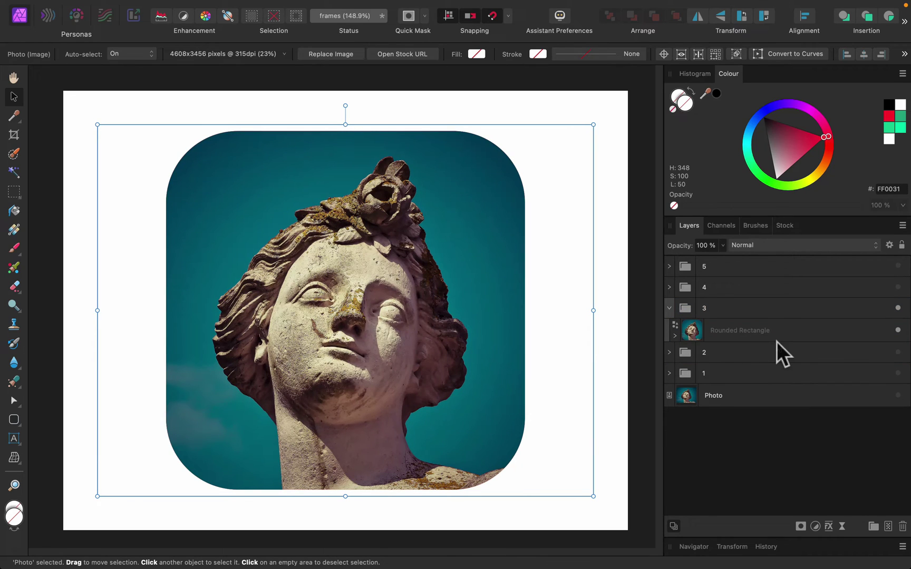
pyautogui.click(675, 335)
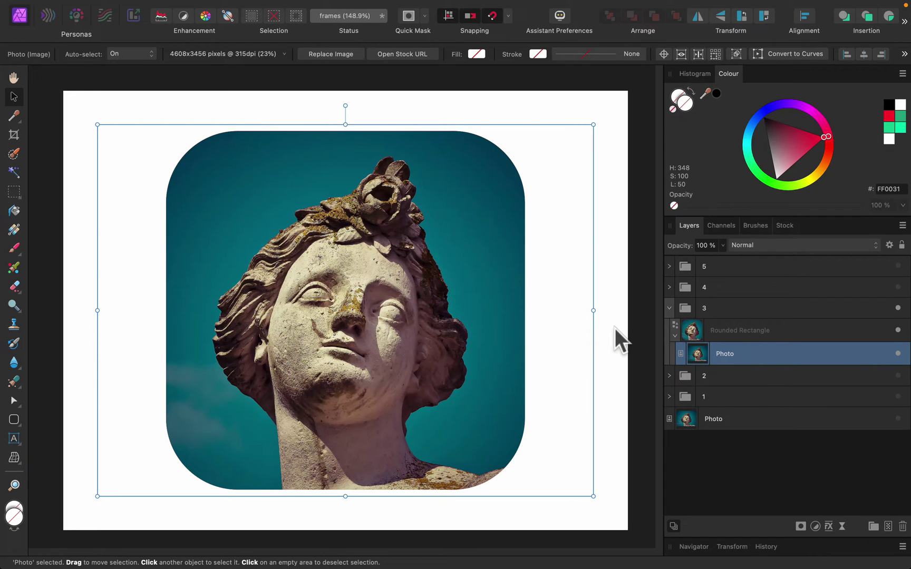
pyautogui.click(822, 331)
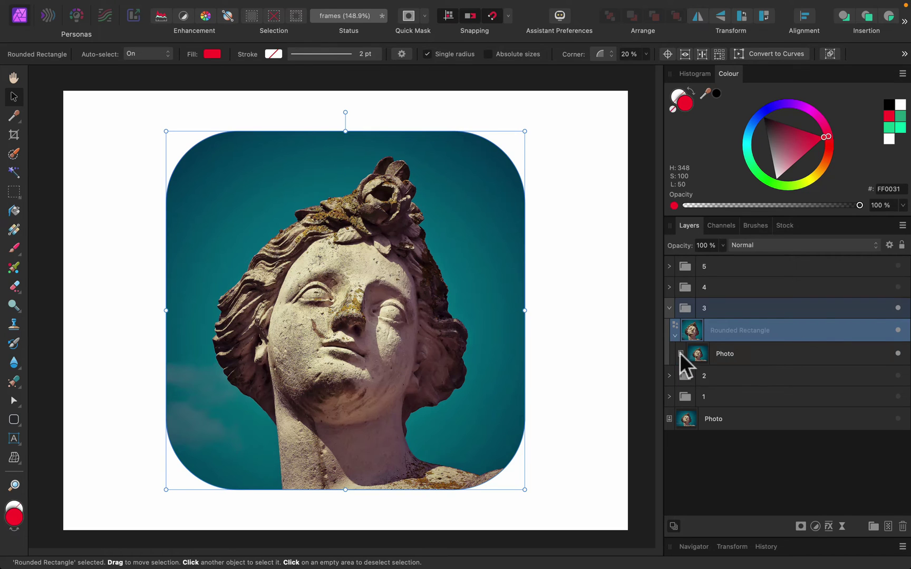
pyautogui.click(675, 336)
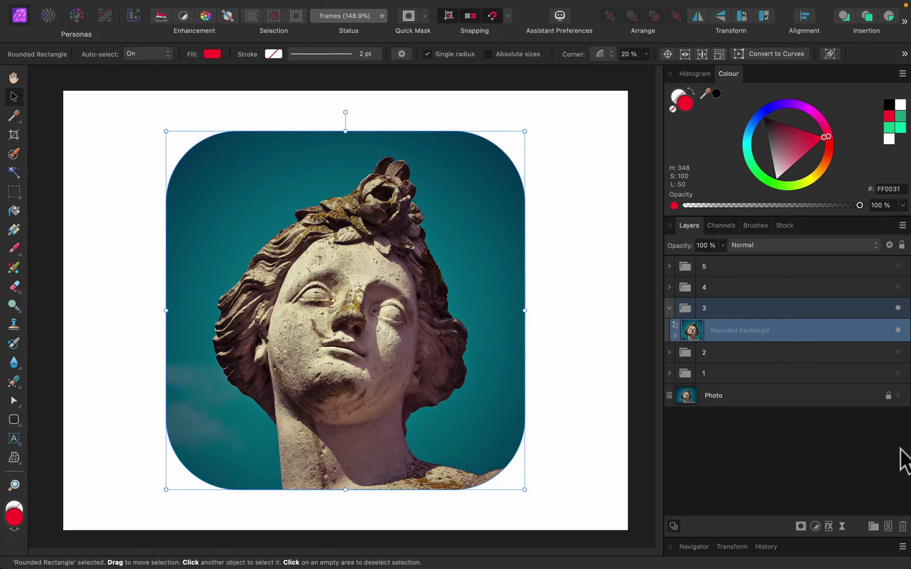
# - Add an Outer Shadow with 10.5 px radius, 8.6 px offset and 33% intensity, then deselect
pyautogui.click(829, 526)
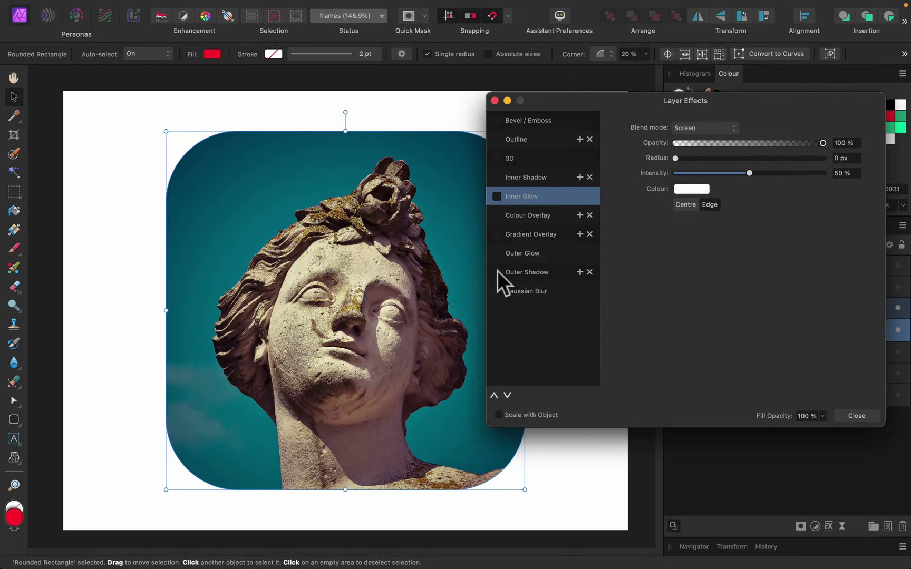
pyautogui.click(555, 271)
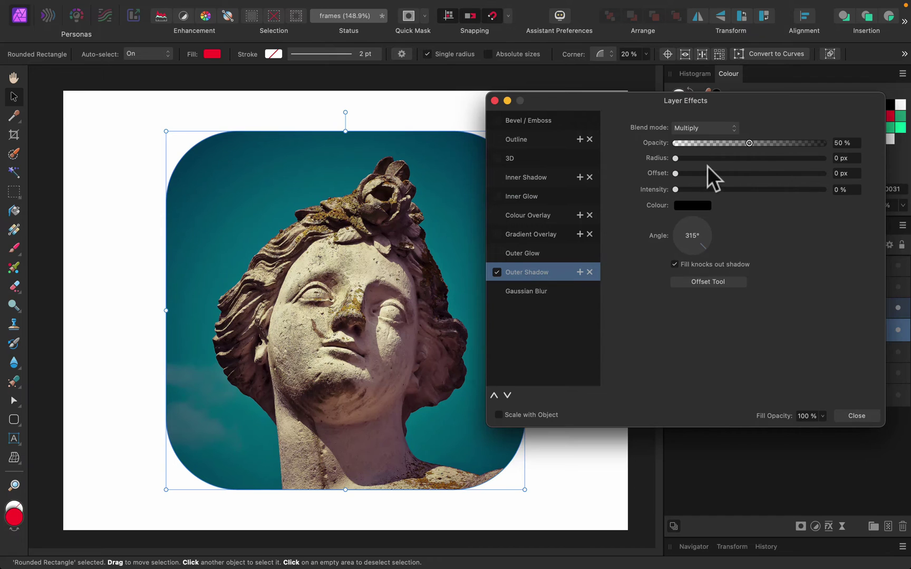
pyautogui.moveTo(707, 159); pyautogui.dragTo(723, 189)
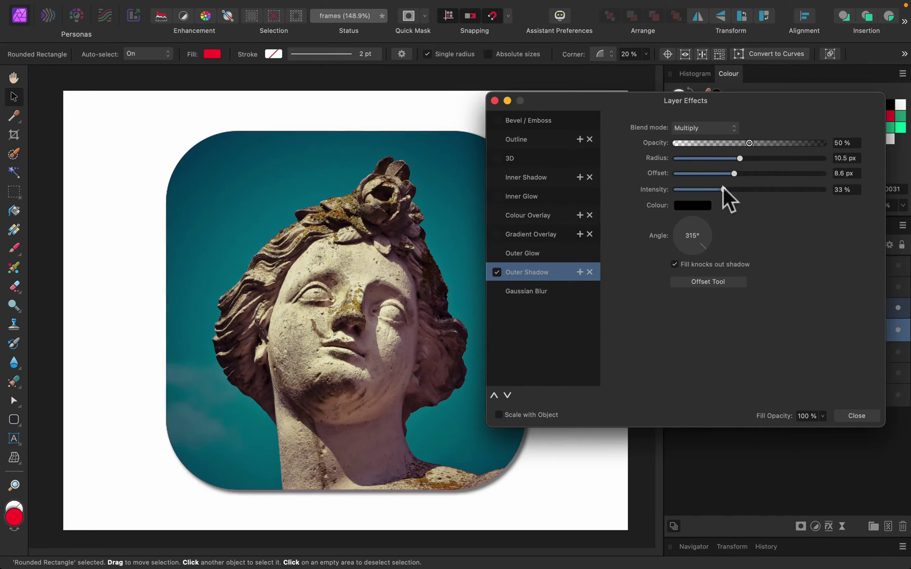
pyautogui.click(868, 418)
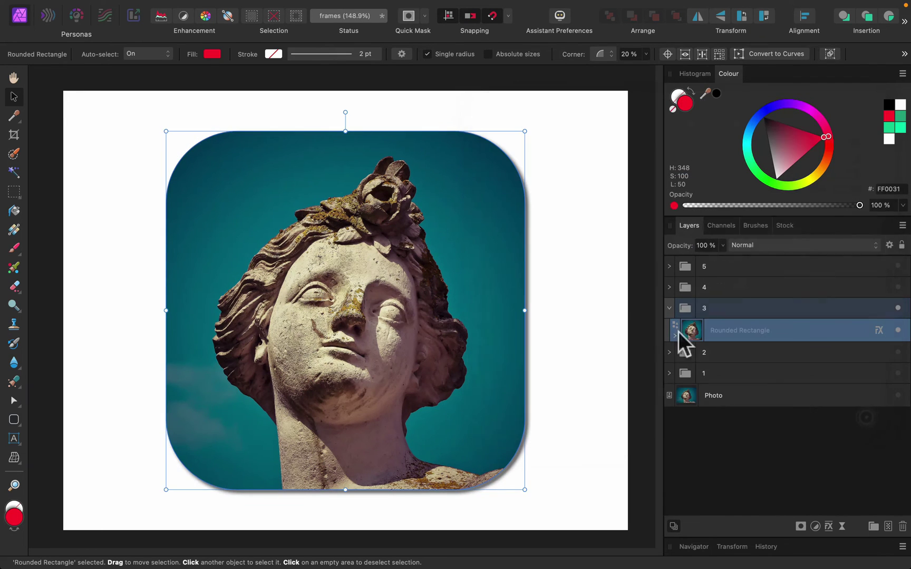
pyautogui.click(569, 270)
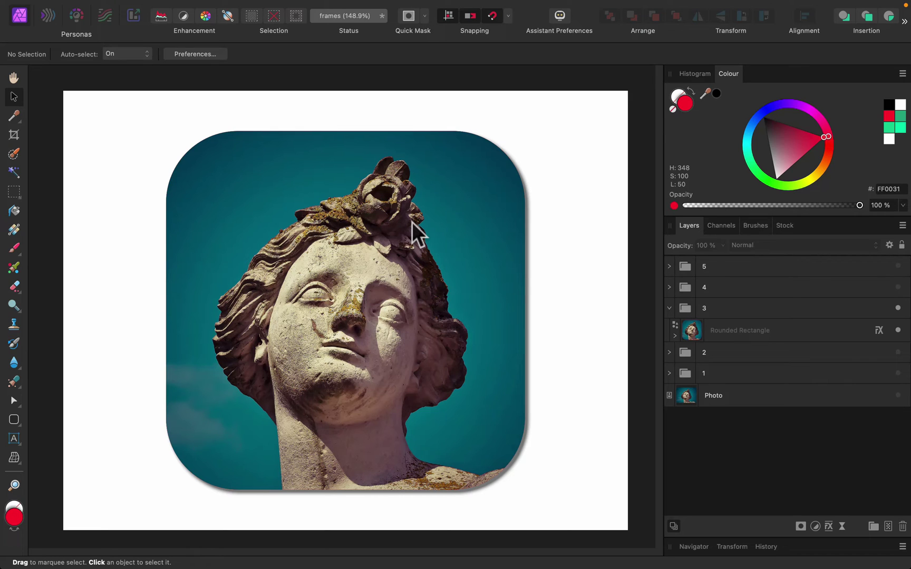
# - Collapse group 3, expand group 4, make its Pixel layer visible and expand it
pyautogui.click(669, 307)
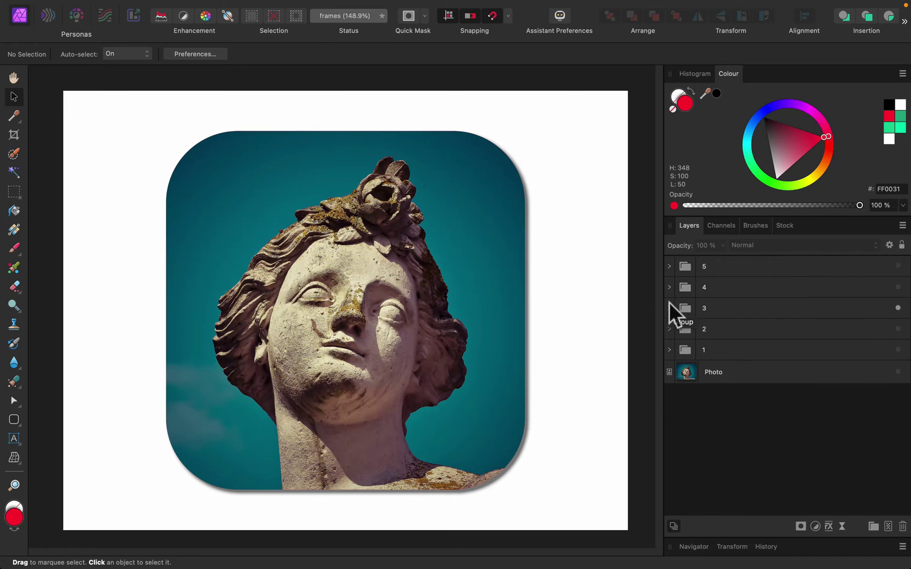
pyautogui.click(670, 287)
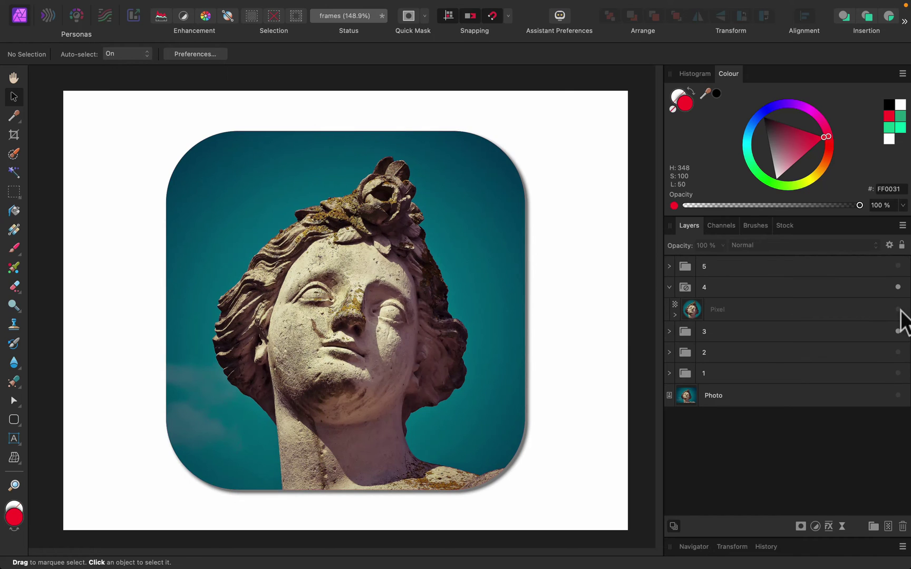
pyautogui.click(898, 310)
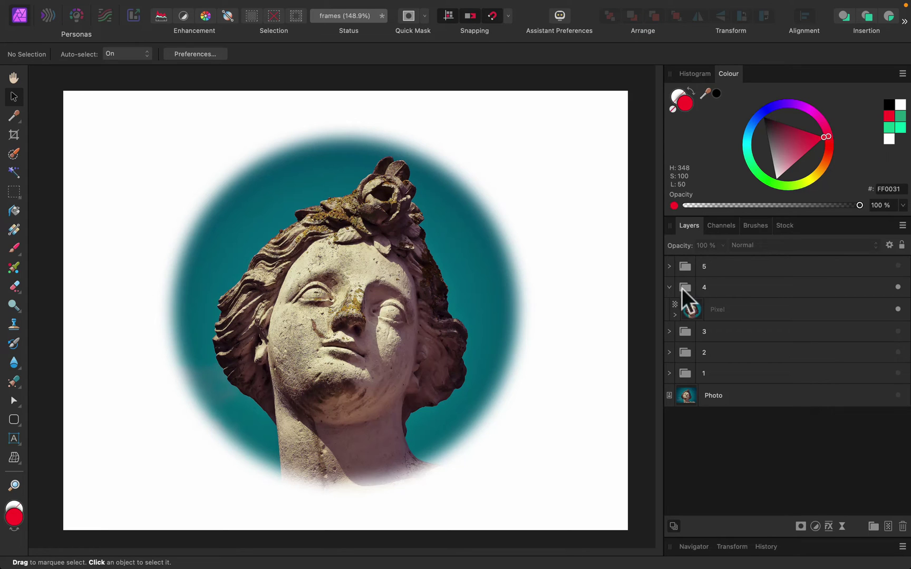
pyautogui.click(675, 314)
pyautogui.click(705, 310)
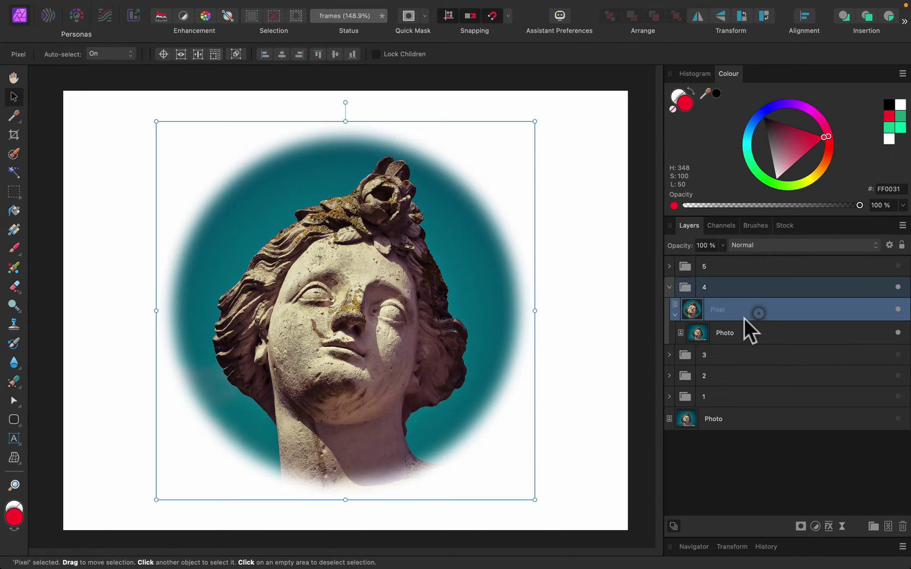
# - Duplicate the statue Photo layer and move the copy into group 4
pyautogui.press('Left')
pyautogui.click(769, 378)
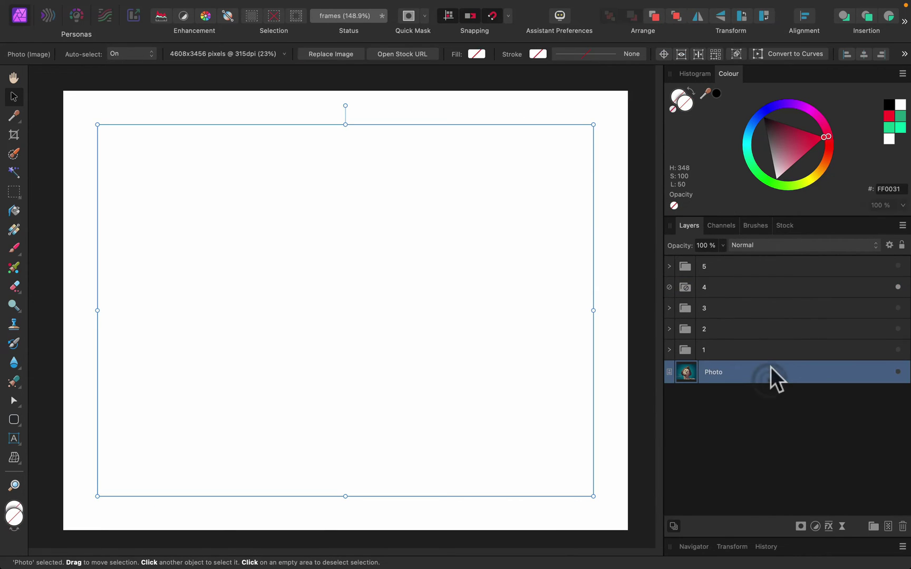
pyautogui.rightClick(771, 371)
pyautogui.click(795, 522)
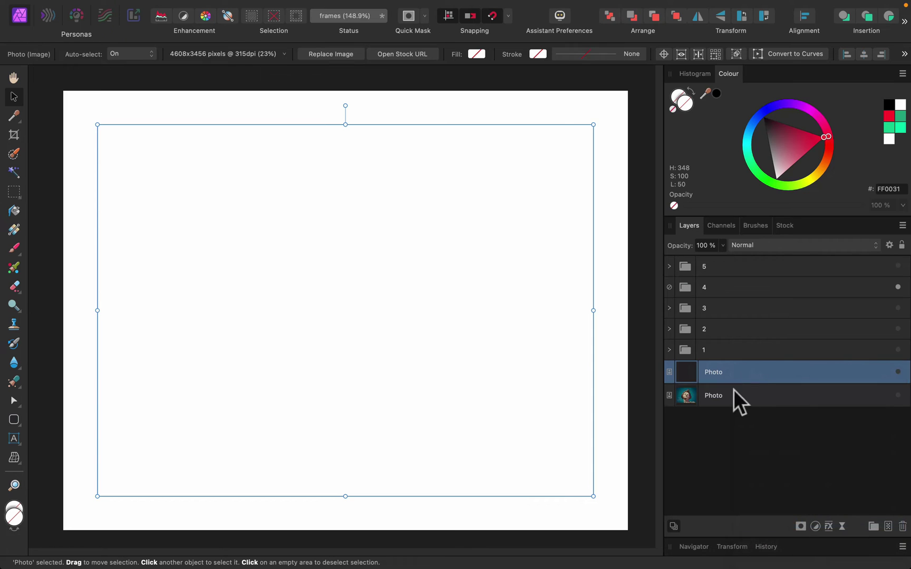
pyautogui.moveTo(754, 370); pyautogui.dragTo(752, 284)
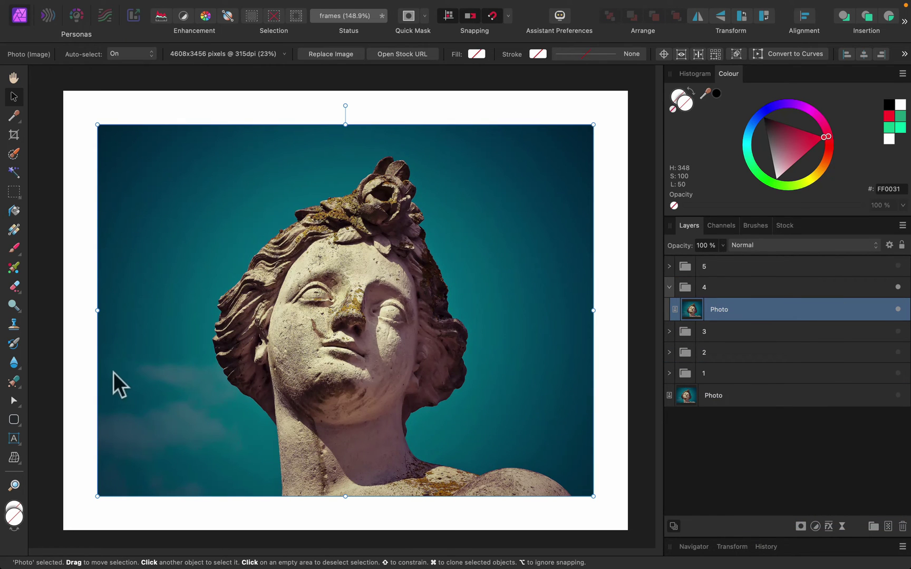
# - Draw a red circle about 732 px wide with the Ellipse Tool, centred on the photo
pyautogui.moveTo(11, 421); pyautogui.dragTo(69, 256)
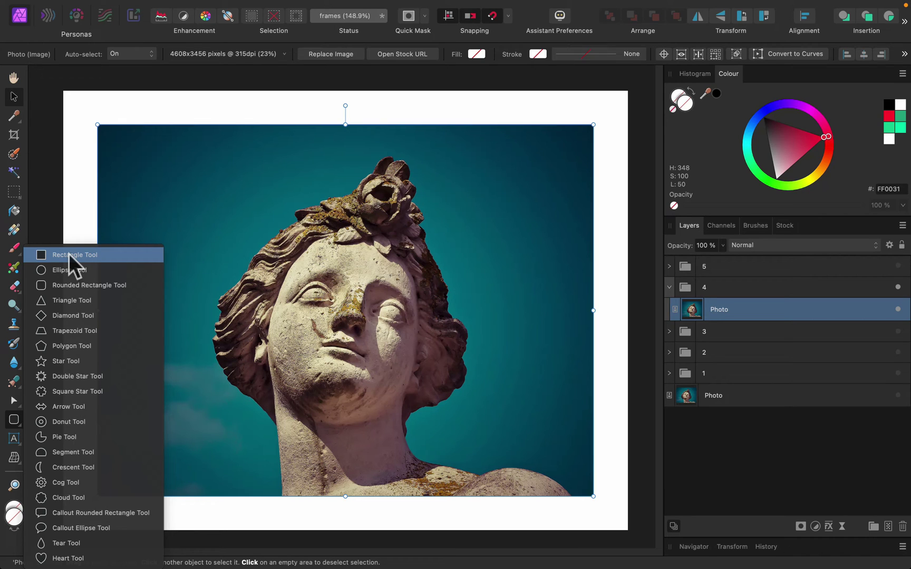
pyautogui.moveTo(64, 256); pyautogui.dragTo(64, 271)
pyautogui.moveTo(160, 142); pyautogui.dragTo(581, 417)
pyautogui.click(14, 96)
pyautogui.moveTo(409, 262); pyautogui.dragTo(419, 261)
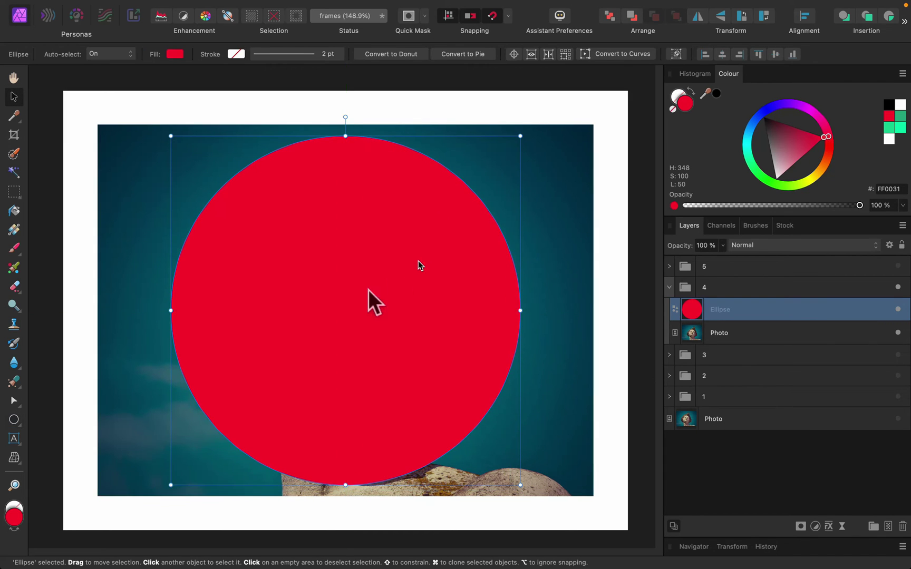
# - Add a Gaussian Blur live filter to the red circle with a 15 px radius
pyautogui.click(842, 525)
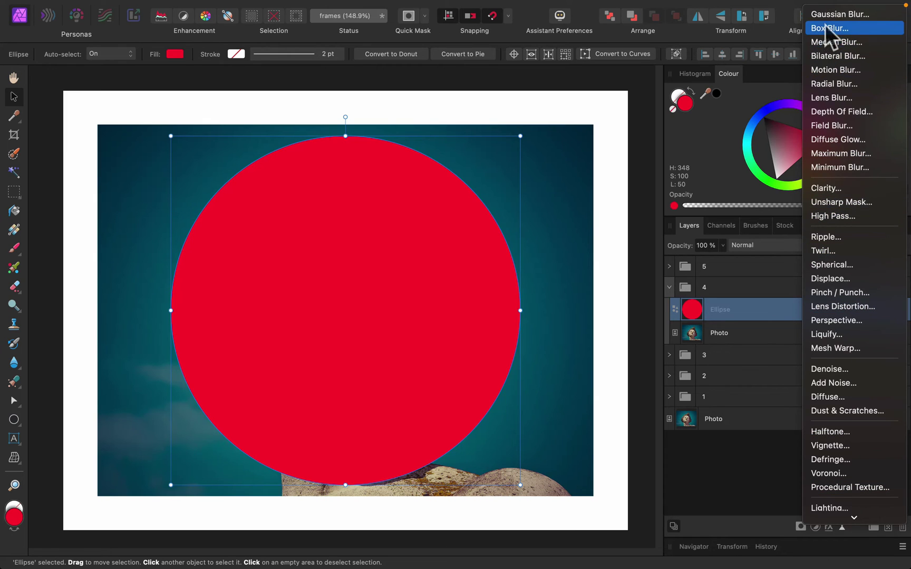
pyautogui.click(832, 12)
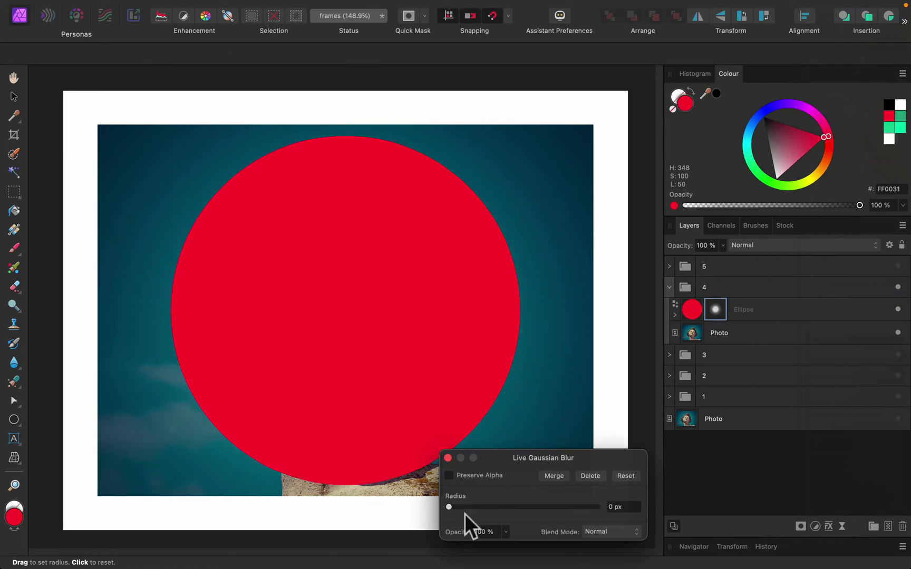
pyautogui.moveTo(470, 507); pyautogui.dragTo(517, 513)
pyautogui.click(635, 508)
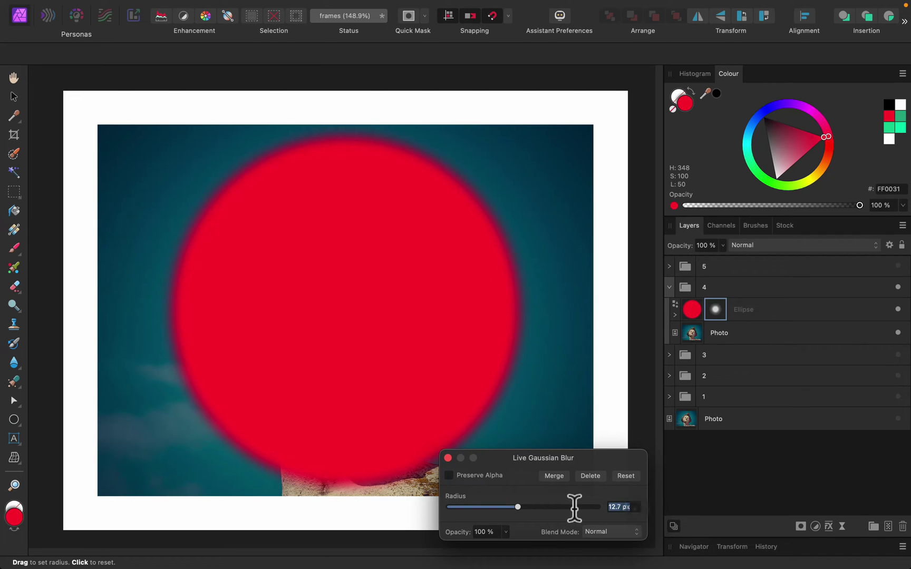
pyautogui.write('15')
# - Close the blur settings, try clipping the photo into the ellipse, then undo it
pyautogui.click(448, 458)
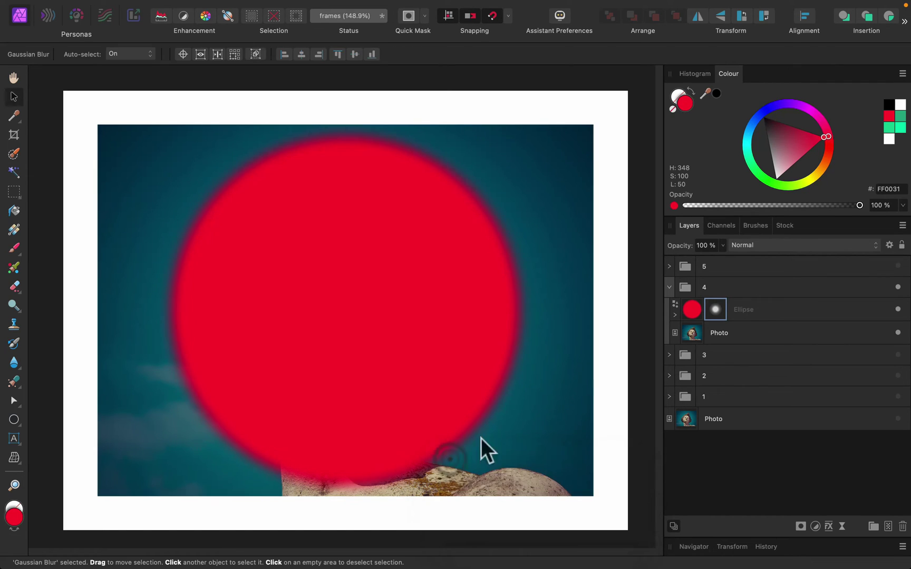
pyautogui.click(755, 327)
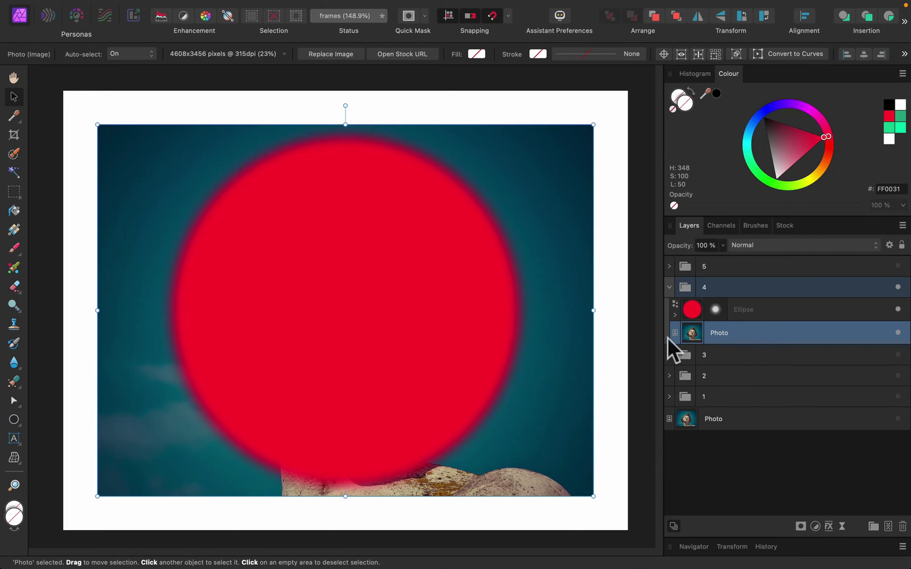
pyautogui.moveTo(752, 330); pyautogui.dragTo(783, 308)
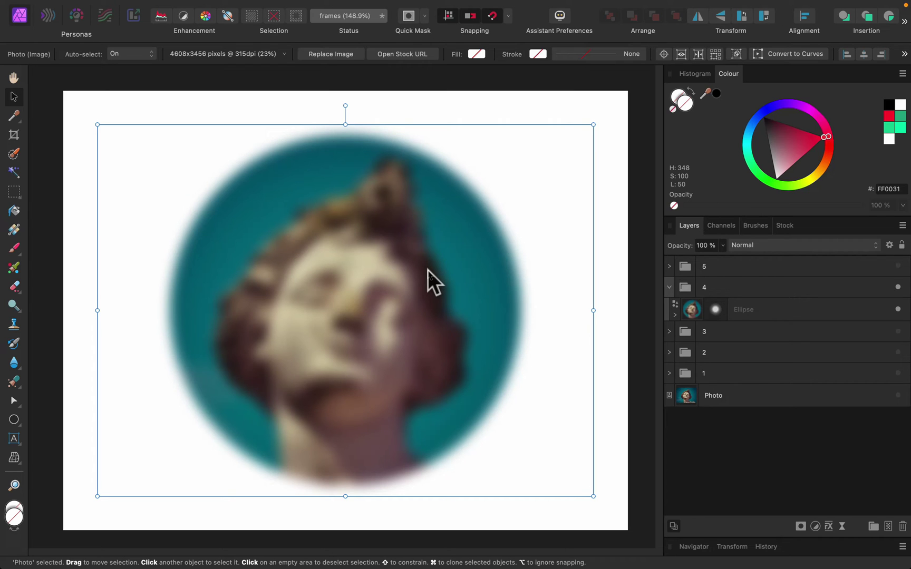
pyautogui.press('super+z')
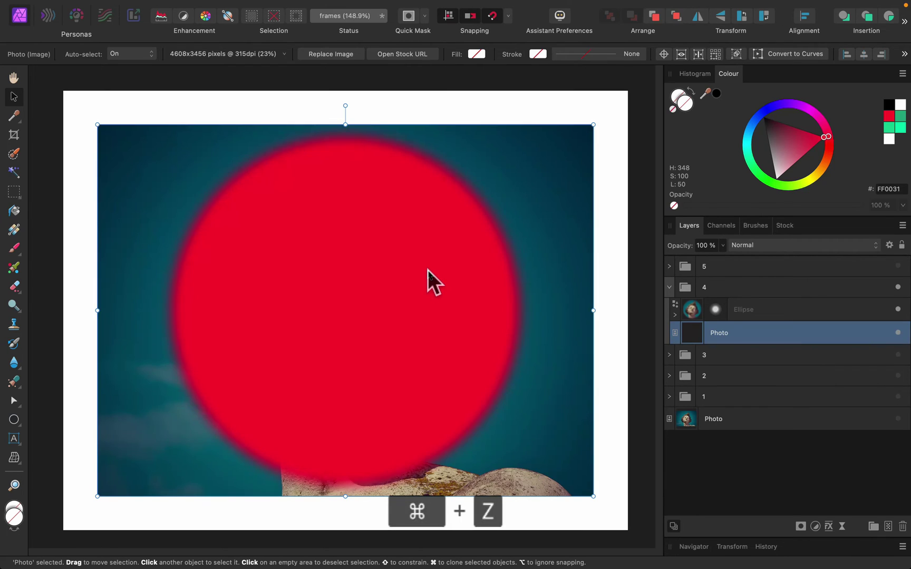
# - Rasterise the Ellipse layer and clip the Photo layer into the blurred pixel circle
pyautogui.click(780, 313)
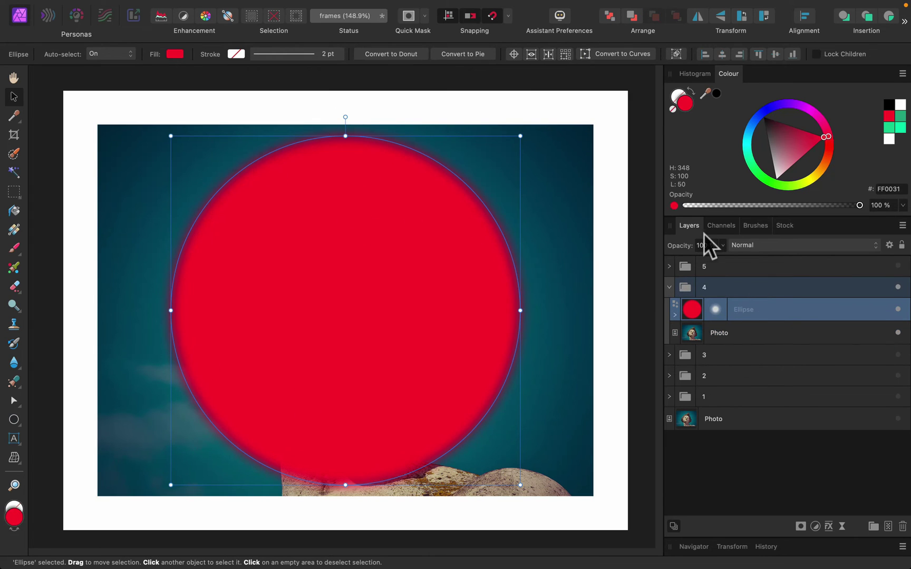
pyautogui.rightClick(787, 313)
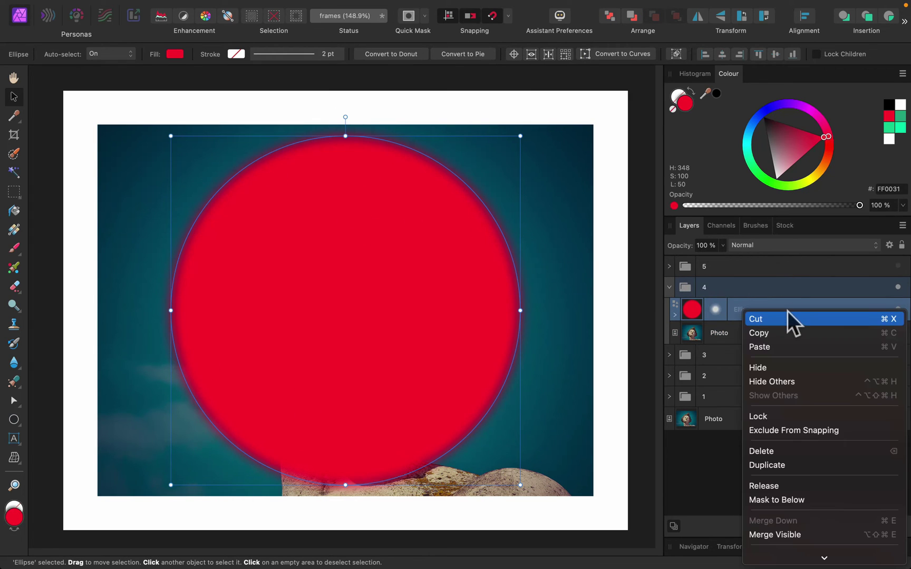
pyautogui.scroll(-3, 821, 508)
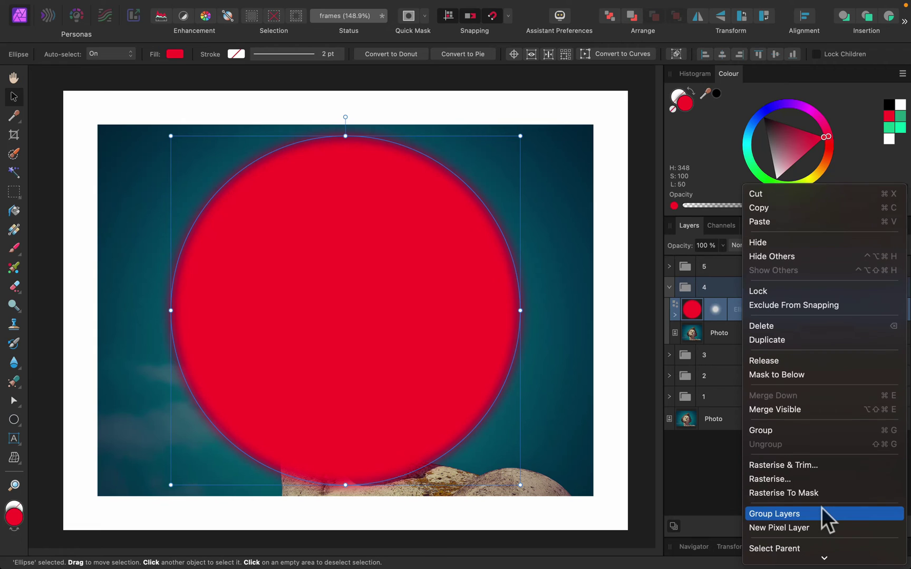
pyautogui.click(821, 478)
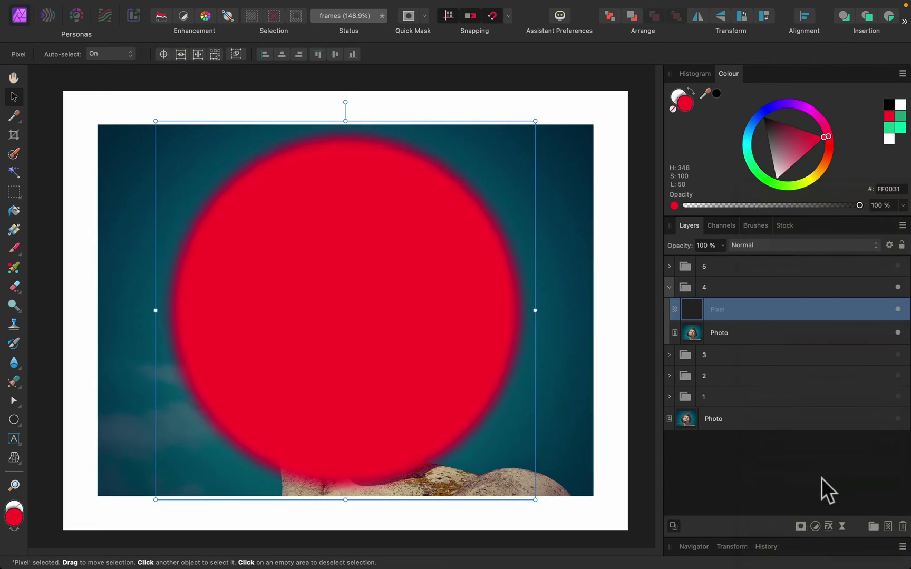
pyautogui.click(746, 336)
pyautogui.moveTo(748, 332); pyautogui.dragTo(783, 309)
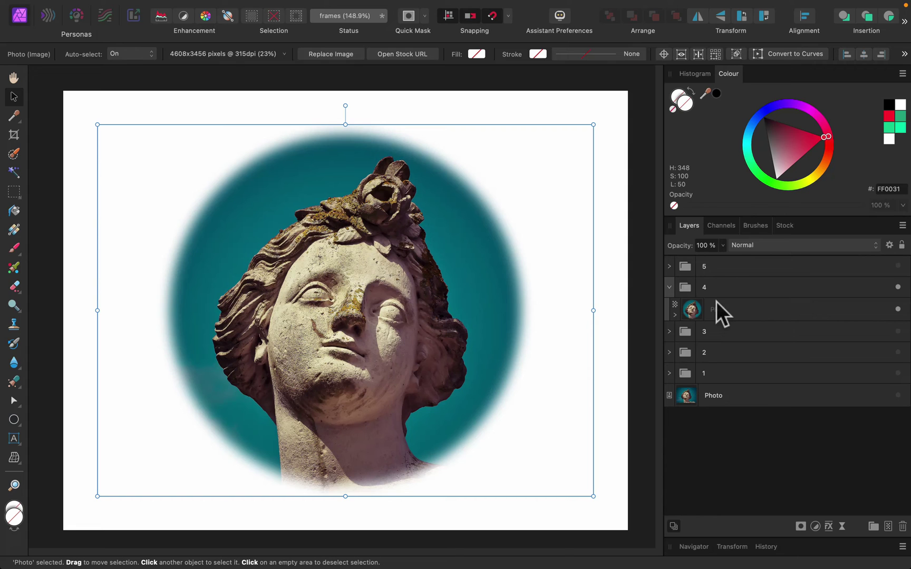
pyautogui.click(758, 286)
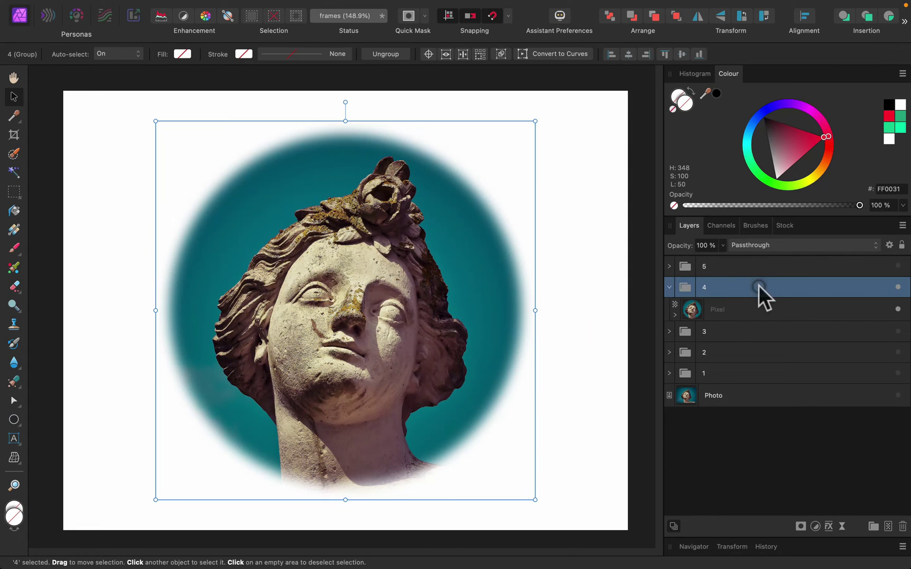
# - Collapse group 4, make group 5 visible and clear the selection
pyautogui.click(669, 287)
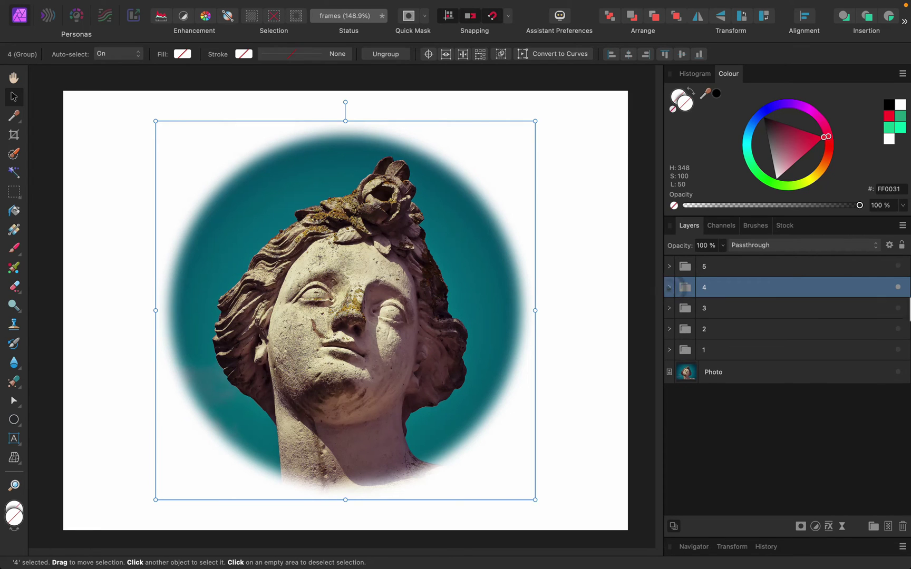
pyautogui.click(898, 266)
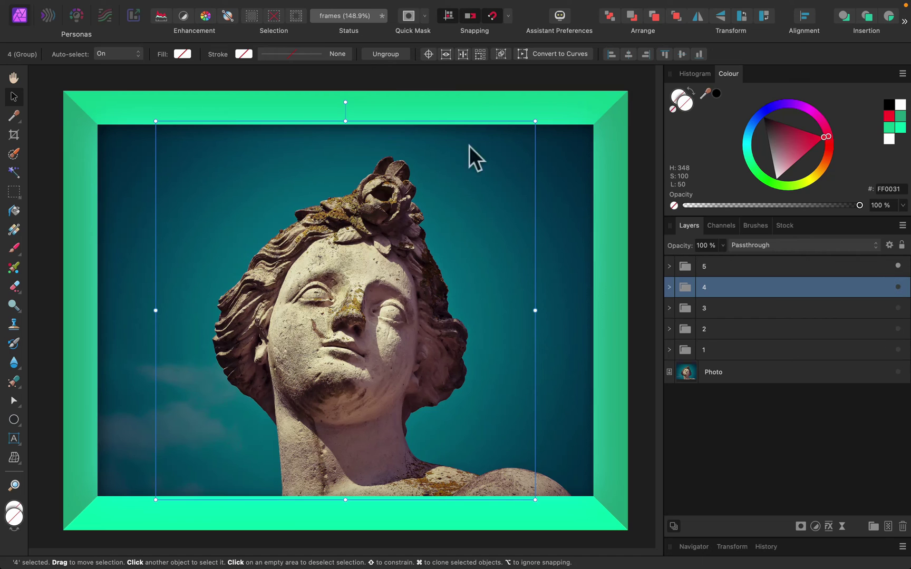
pyautogui.click(78, 75)
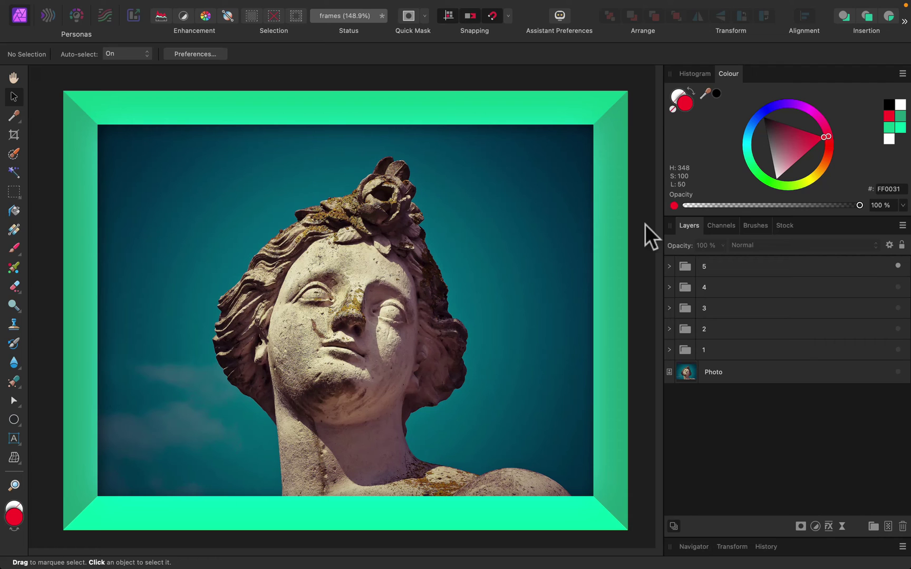
# - Delete the four green trapezoid frame pieces inside group 5
pyautogui.click(670, 267)
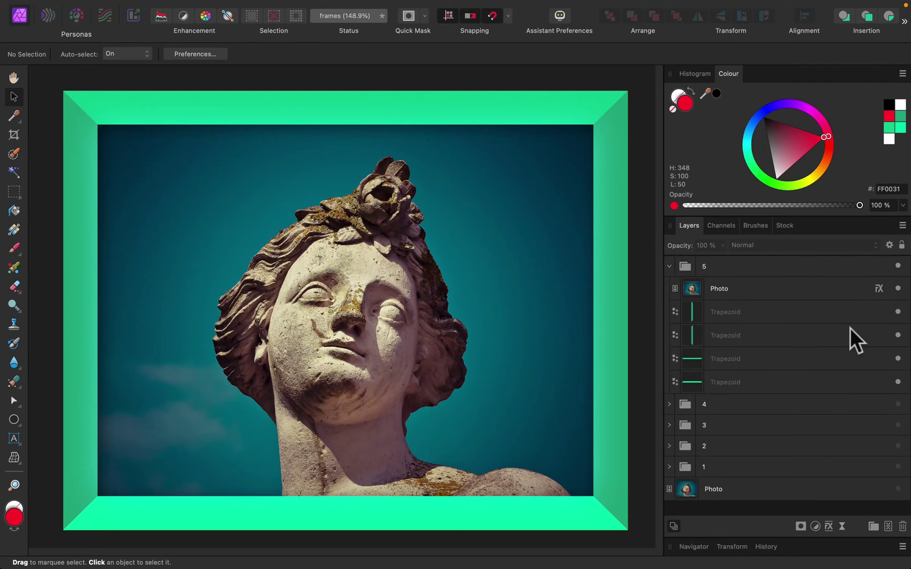
pyautogui.click(839, 315)
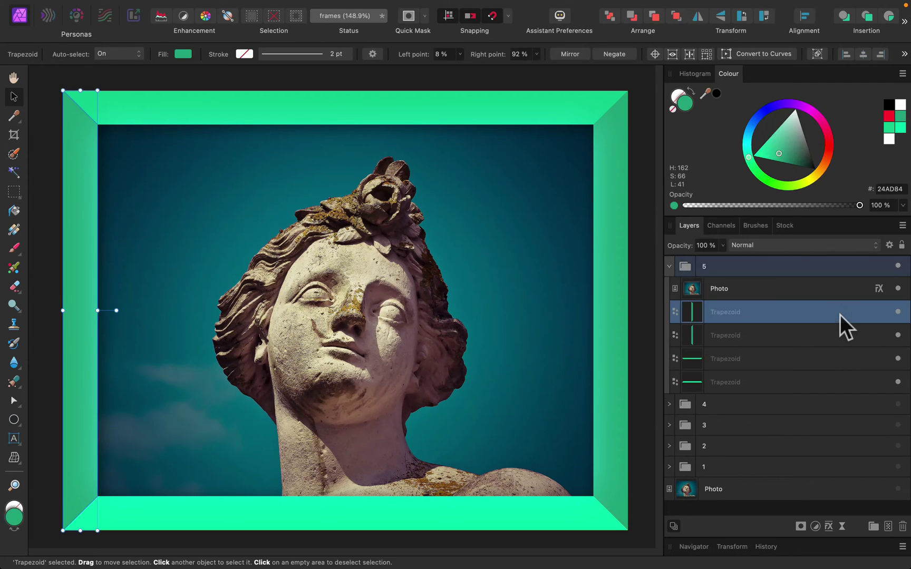
pyautogui.press('Delete')
pyautogui.press('Delete')
pyautogui.press('Delete')
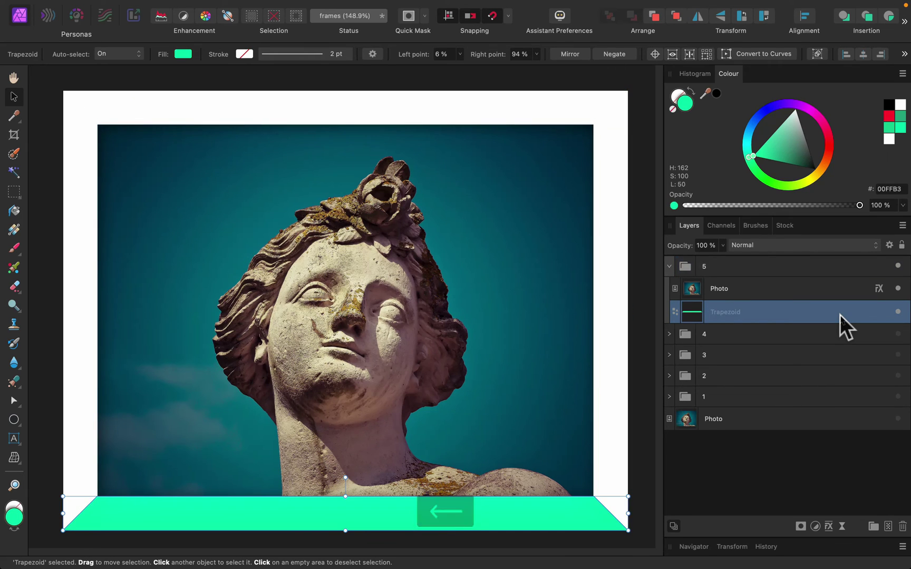
pyautogui.press('Delete')
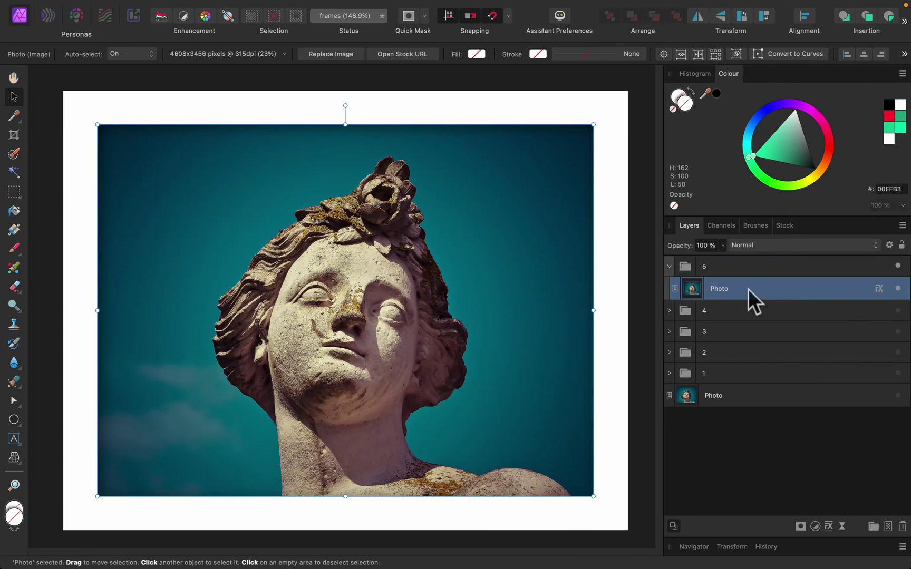
# - Give group 5's photo a 38% Multiply Inner Shadow and a 40% Overlay Outer Glow
pyautogui.click(829, 527)
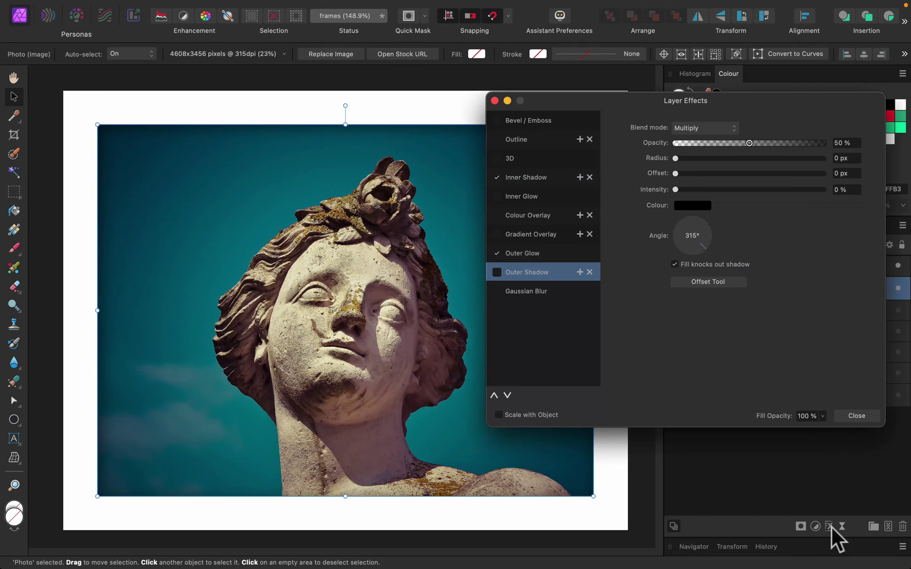
pyautogui.click(556, 177)
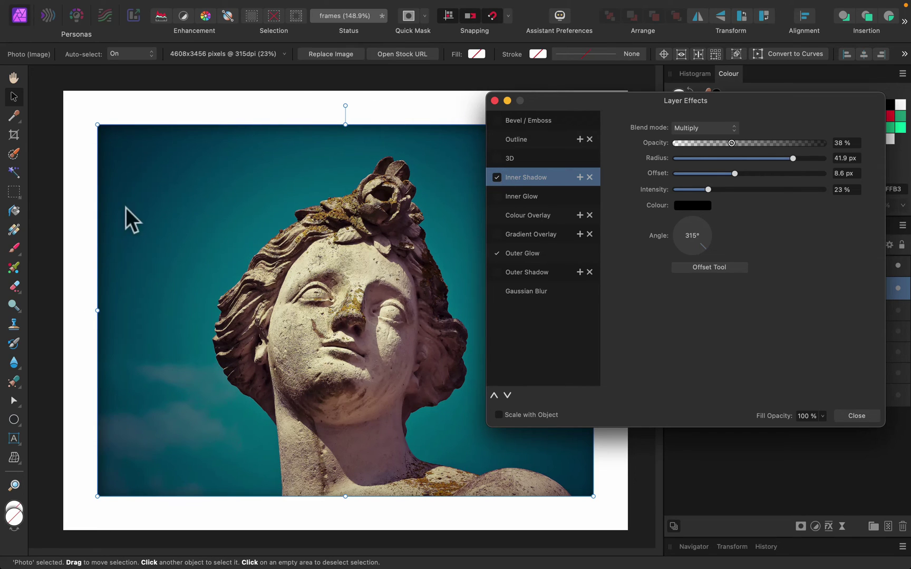
pyautogui.click(496, 176)
pyautogui.click(496, 176)
pyautogui.click(537, 253)
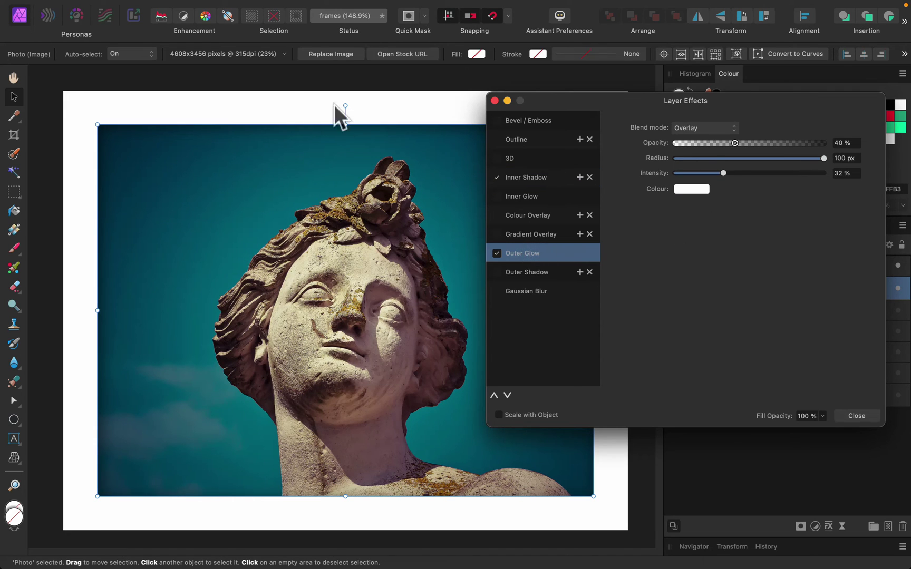
pyautogui.click(865, 418)
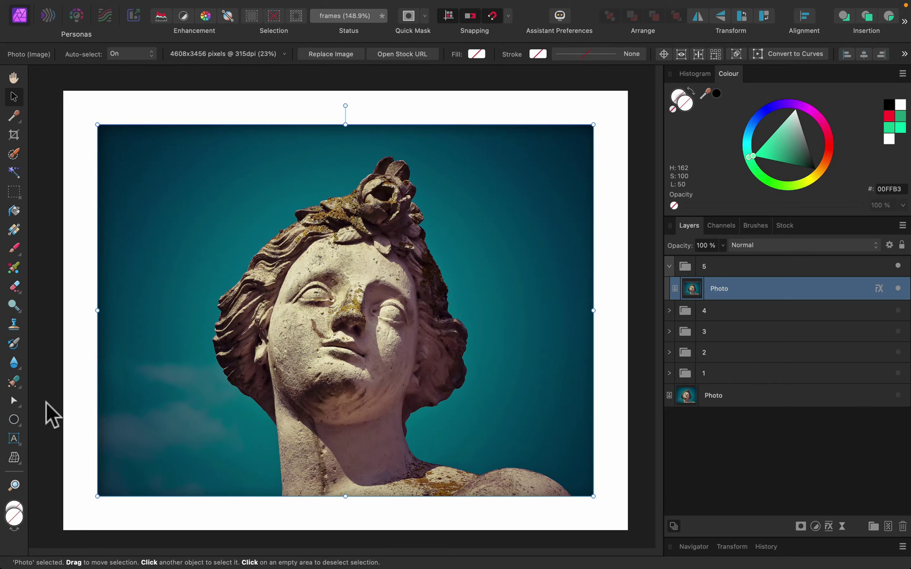
# - Draw a thin trapezoid spanning the page's bottom edge with the Trapezoid Tool
pyautogui.click(16, 420)
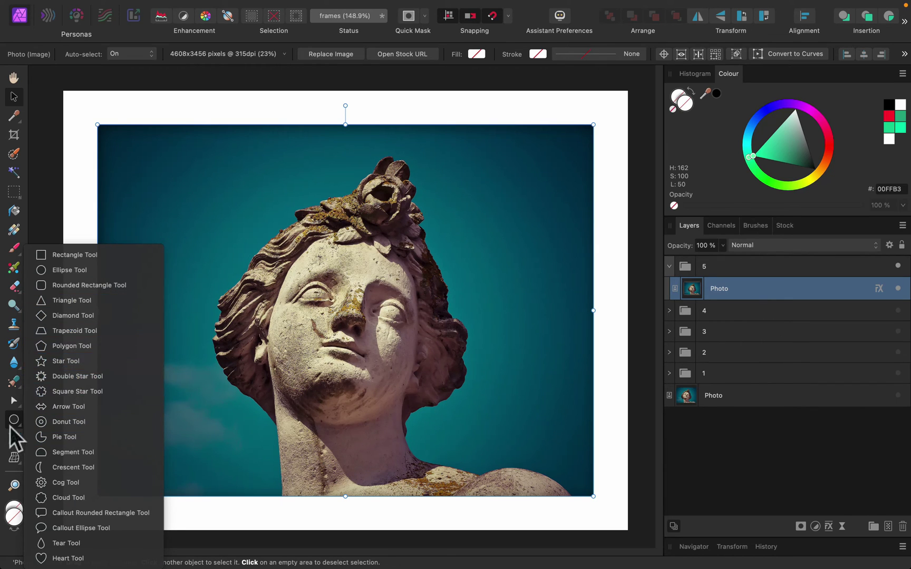
pyautogui.click(85, 334)
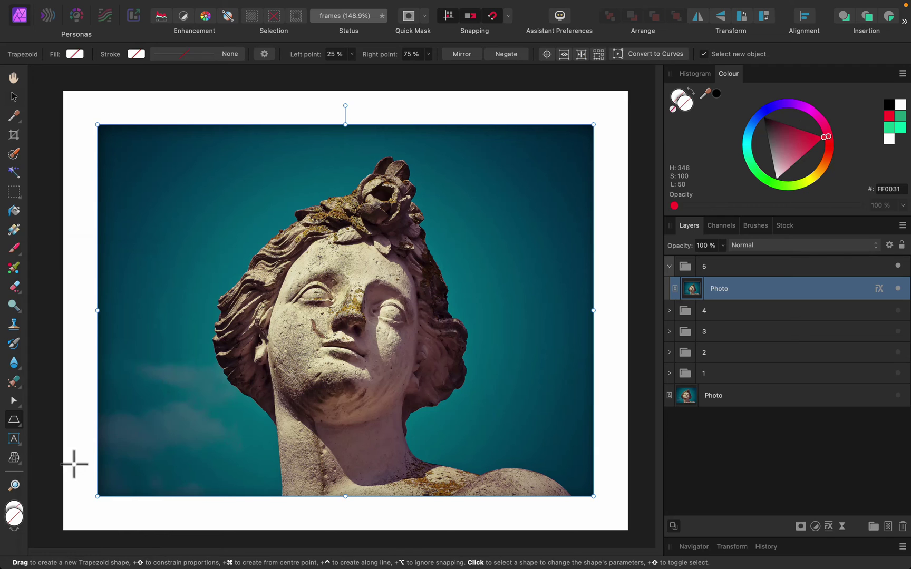
pyautogui.moveTo(87, 439); pyautogui.dragTo(627, 483)
pyautogui.moveTo(87, 460); pyautogui.dragTo(63, 462)
pyautogui.click(14, 96)
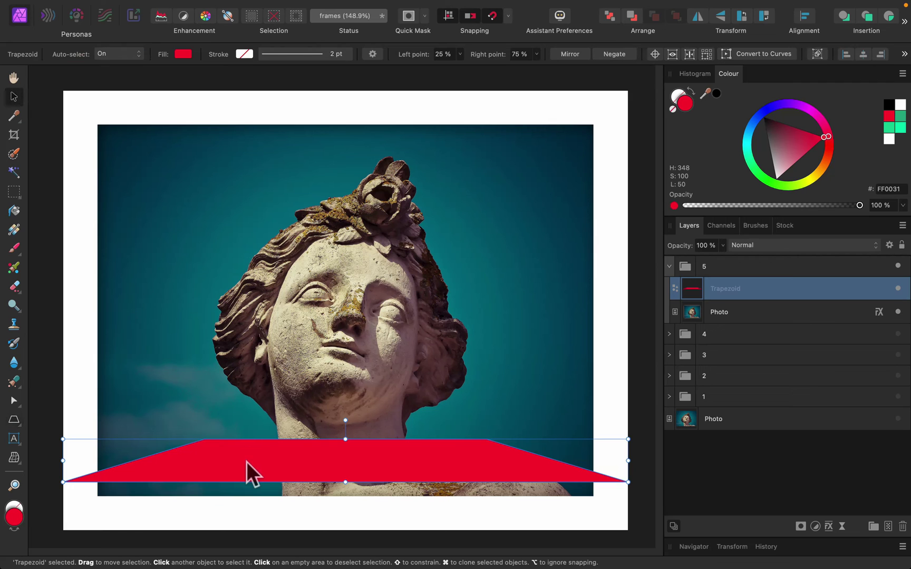
pyautogui.moveTo(247, 463); pyautogui.dragTo(244, 509)
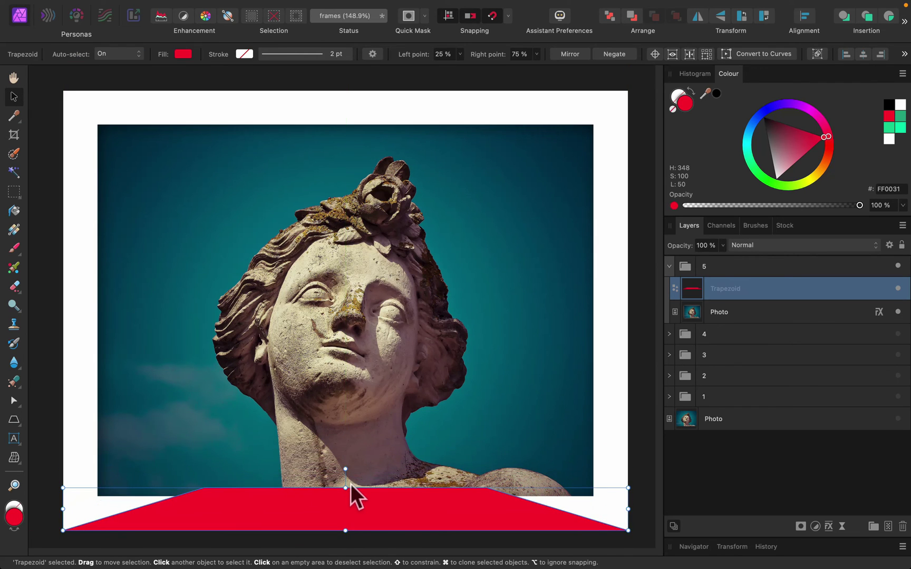
pyautogui.moveTo(346, 488); pyautogui.dragTo(344, 496)
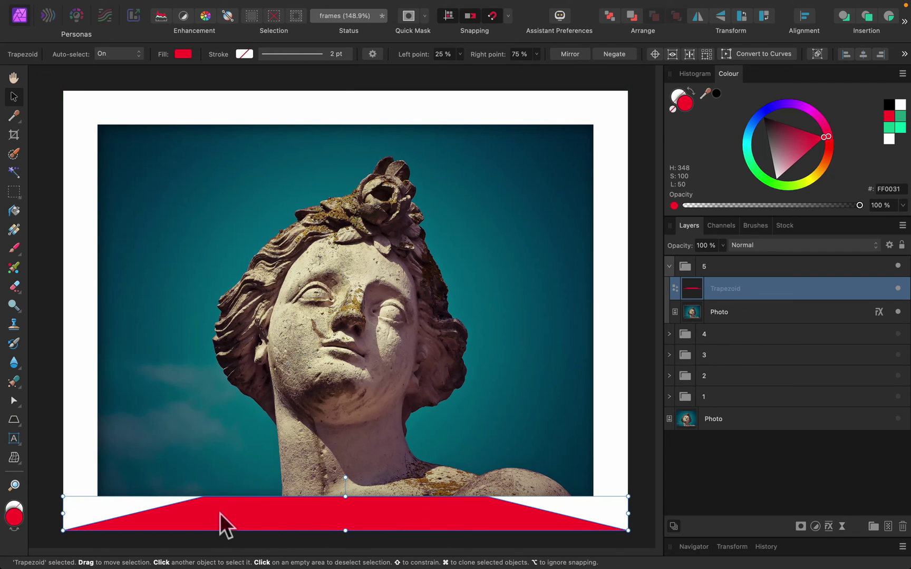
# - Set the trapezoid's Left/Right points to 6%/94% and fill it purple 503C87
pyautogui.press('a')
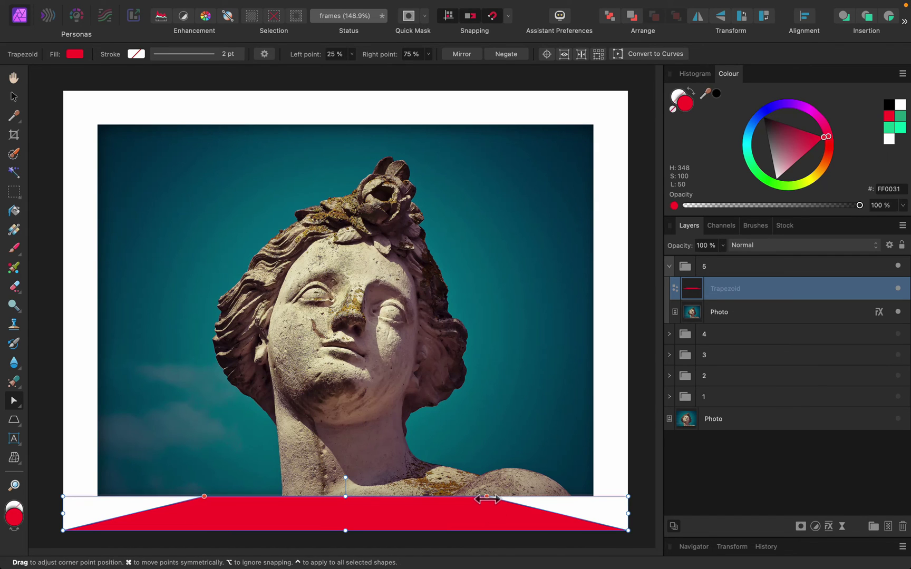
pyautogui.moveTo(487, 499); pyautogui.dragTo(593, 497)
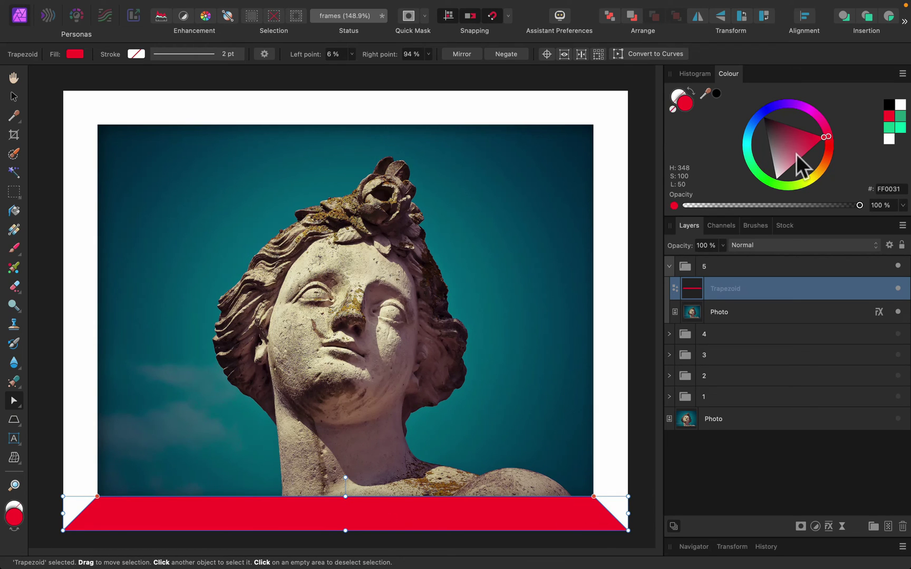
pyautogui.click(779, 106)
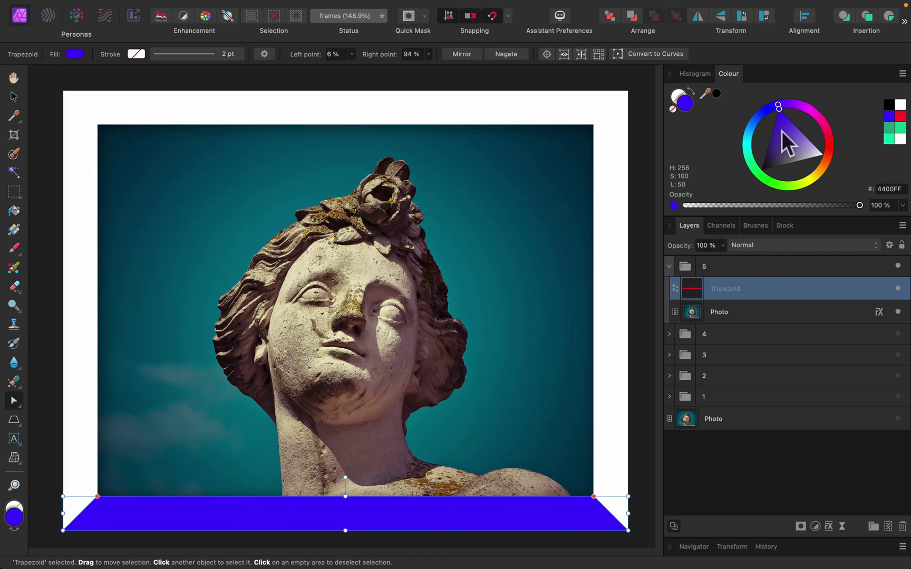
pyautogui.moveTo(784, 138)
pyautogui.mouseDown()
pyautogui.moveTo(803, 132)
pyautogui.moveTo(781, 148)
pyautogui.mouseUp()
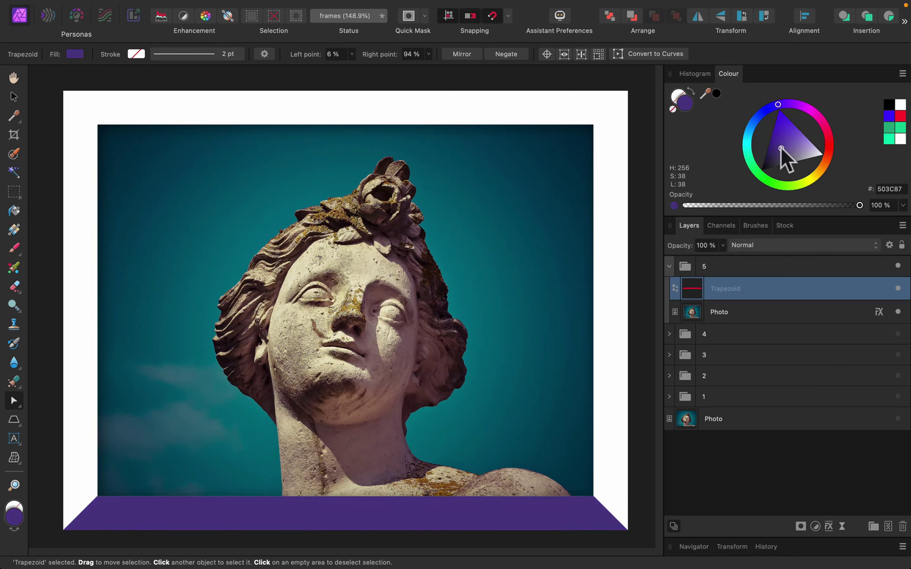
pyautogui.click(14, 98)
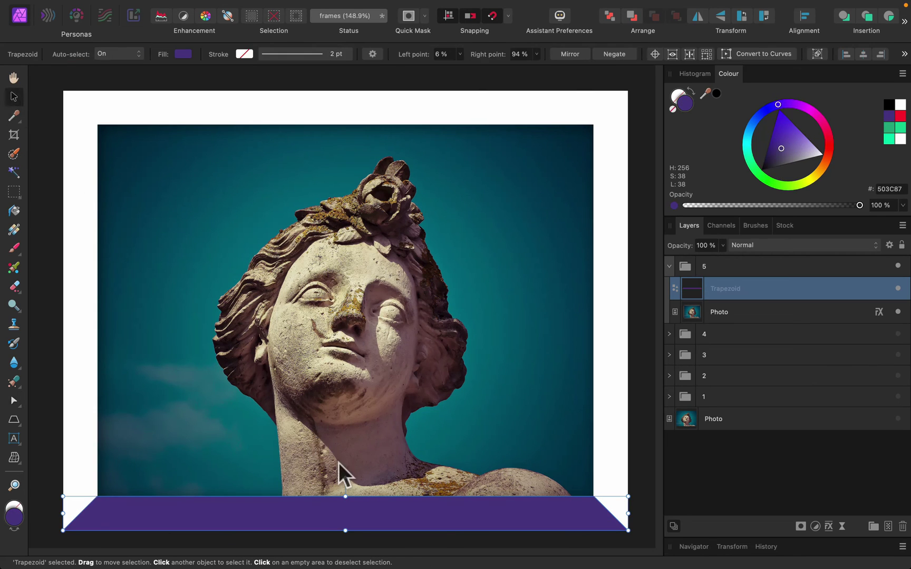
# - Duplicate the purple trapezoid and drag the copy up across the middle of the photo
pyautogui.rightClick(798, 287)
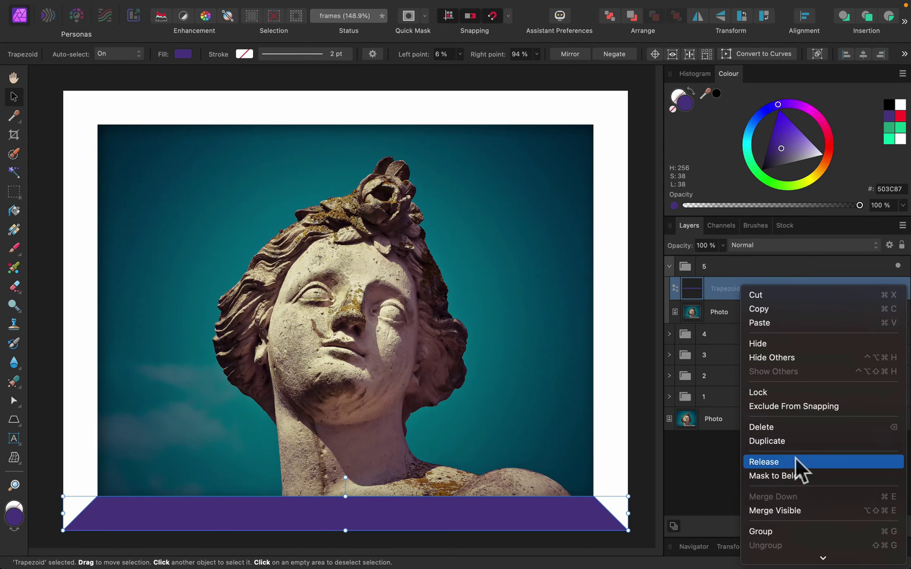
pyautogui.click(766, 441)
pyautogui.moveTo(582, 514); pyautogui.dragTo(582, 264)
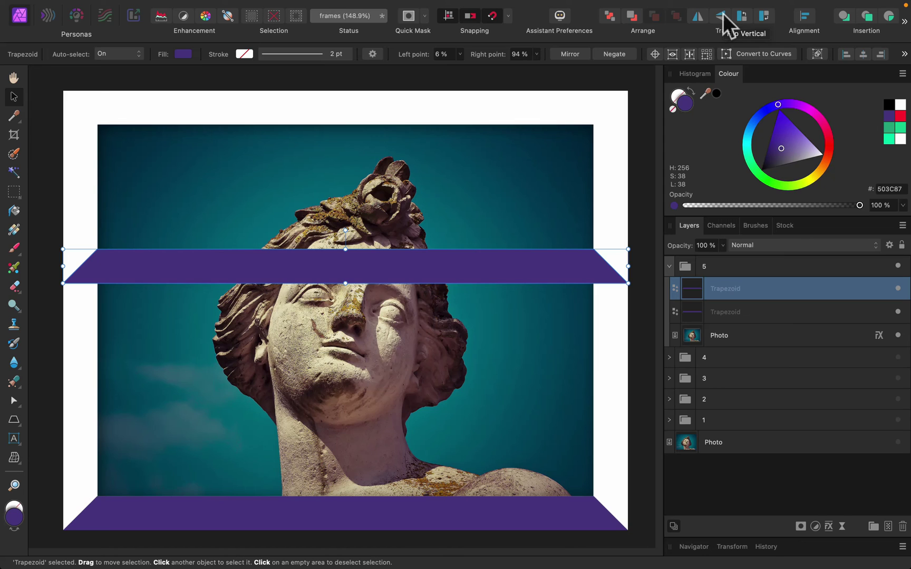
# - Customise the toolbar, removing the Arrange command group while keeping the Transform commands
pyautogui.rightClick(584, 14)
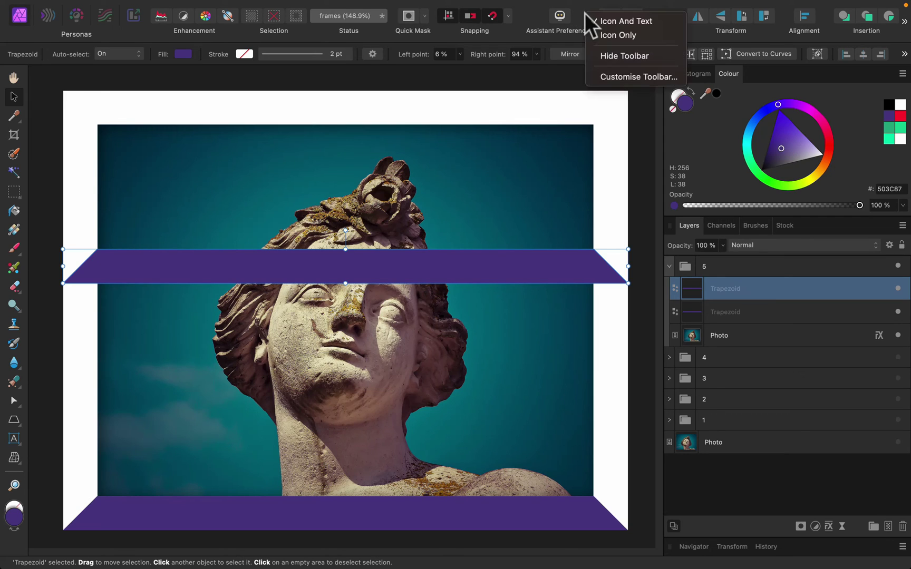
pyautogui.click(626, 79)
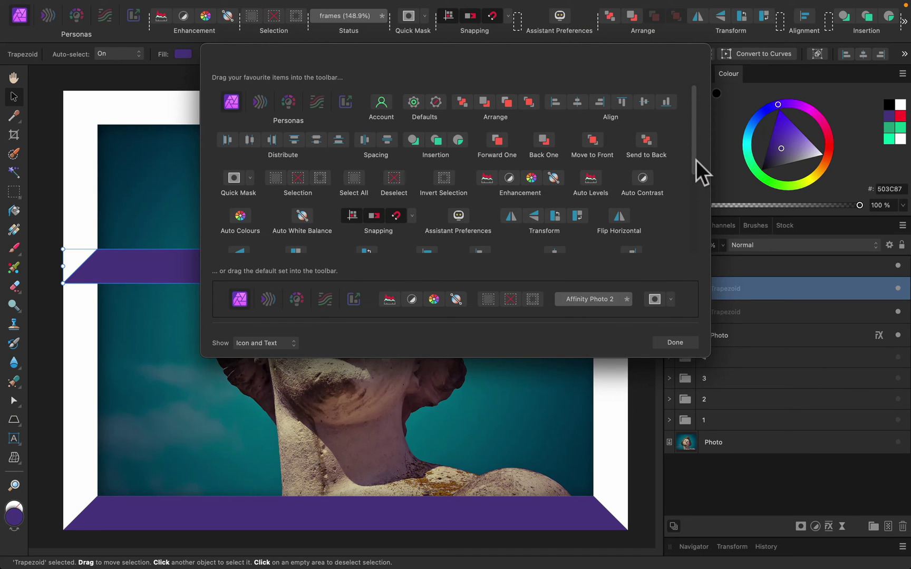
pyautogui.moveTo(696, 160); pyautogui.dragTo(695, 232)
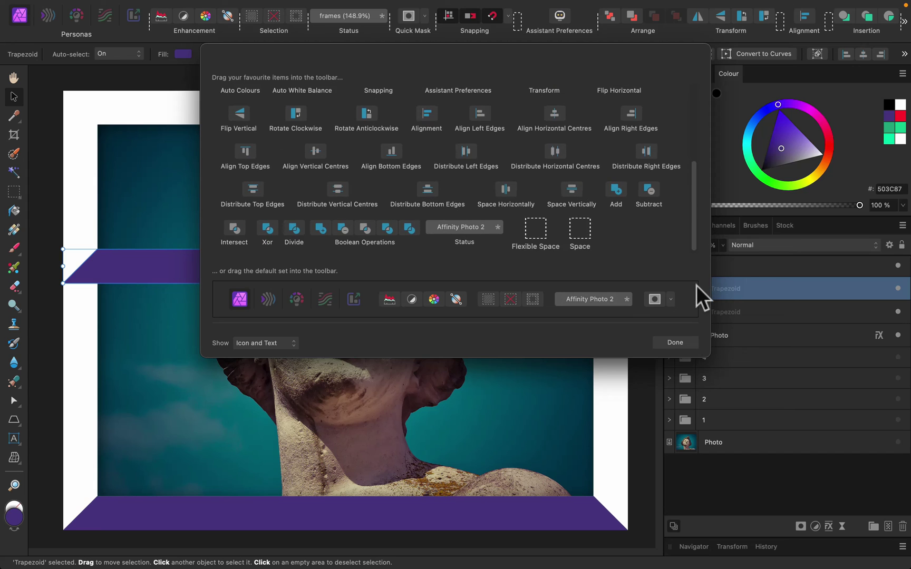
pyautogui.moveTo(697, 286); pyautogui.dragTo(693, 90)
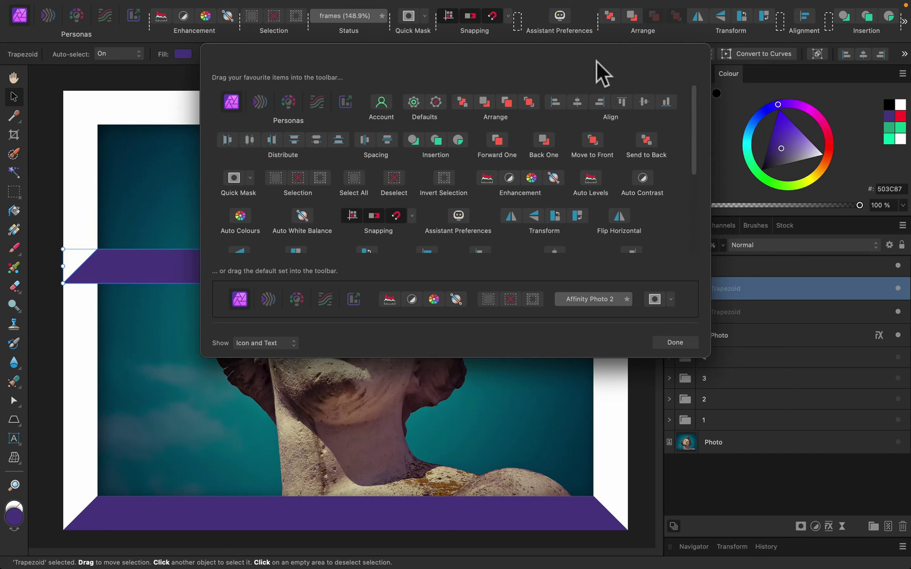
pyautogui.moveTo(712, 29); pyautogui.dragTo(612, 178)
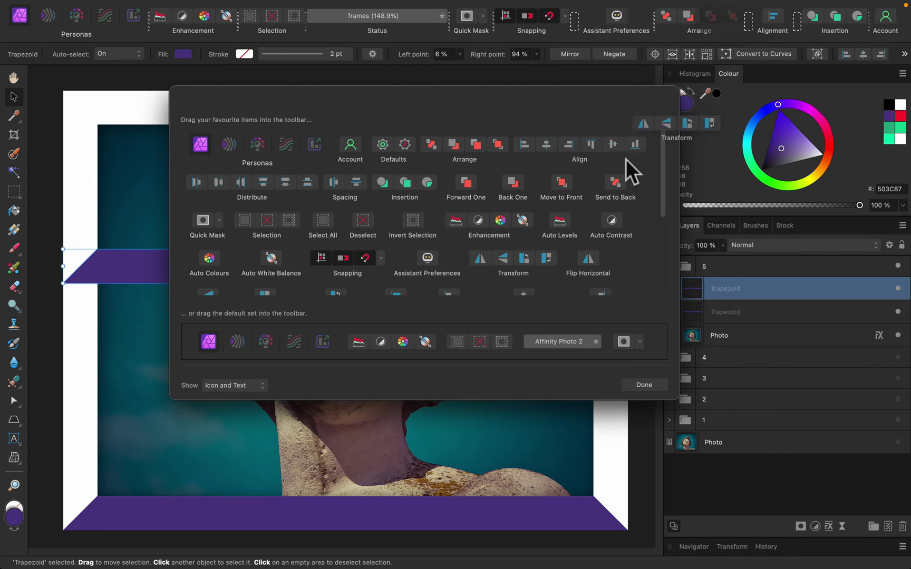
pyautogui.moveTo(484, 261); pyautogui.dragTo(702, 28)
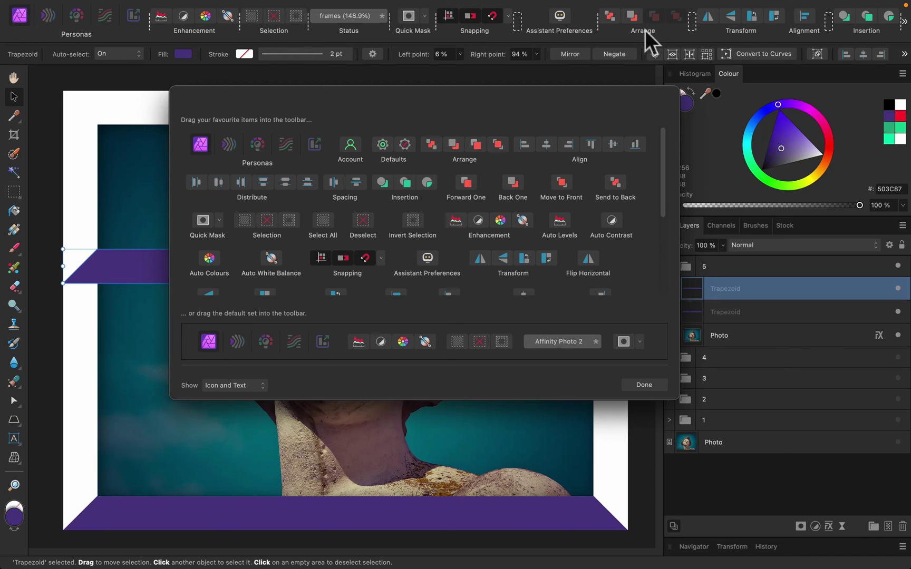
pyautogui.moveTo(645, 31); pyautogui.dragTo(557, 185)
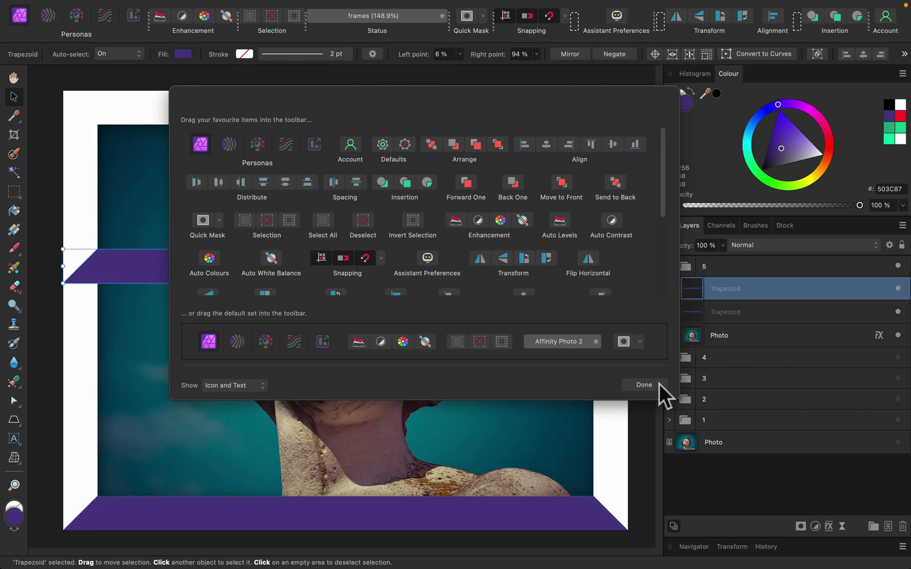
pyautogui.click(644, 385)
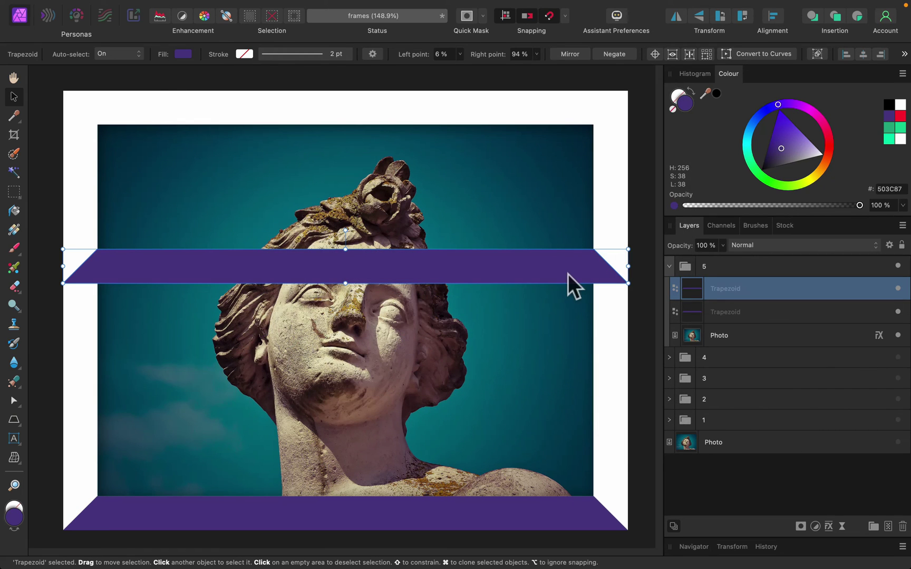
# - Snap the purple trapezoid to the frame's top edge, flip it vertically, and copy it
pyautogui.moveTo(510, 257); pyautogui.dragTo(522, 114)
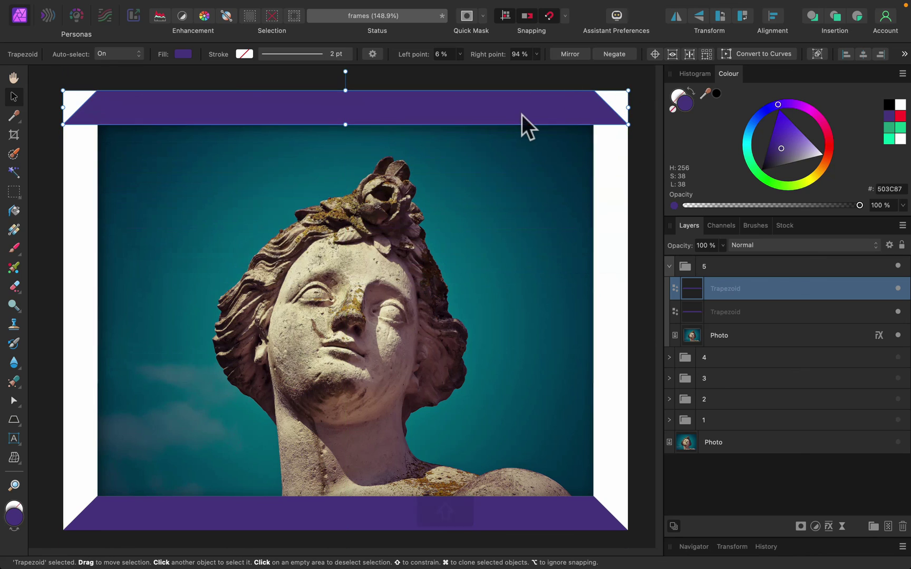
pyautogui.click(701, 18)
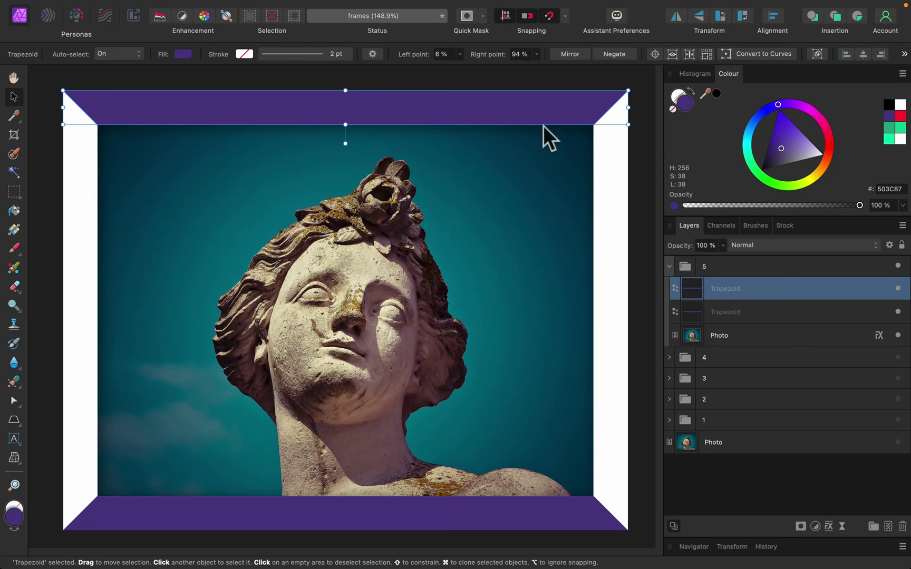
pyautogui.press('super+c')
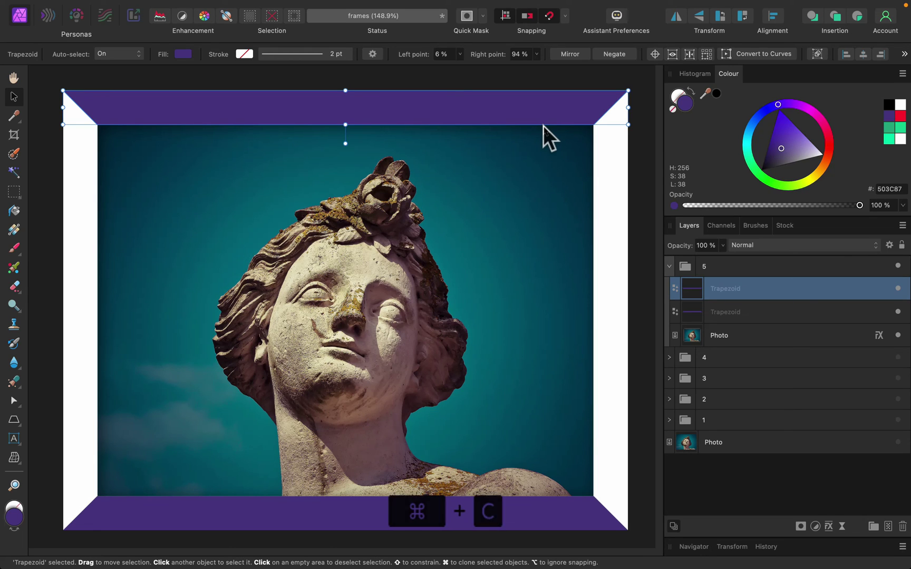
# - Paste a trapezoid copy, narrow it, rotate it 90° and stretch it along the right edge
pyautogui.press('super+v')
pyautogui.moveTo(491, 113); pyautogui.dragTo(482, 250)
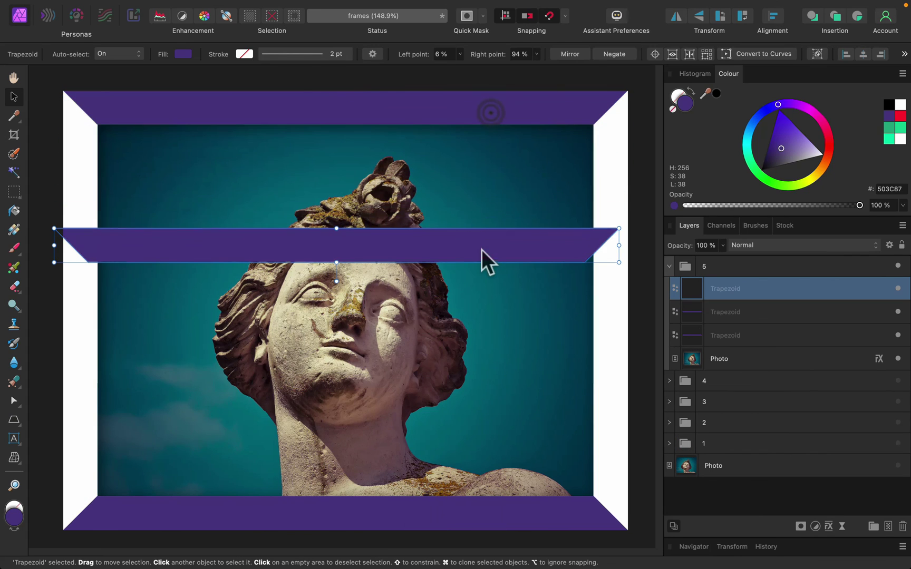
pyautogui.moveTo(620, 245); pyautogui.dragTo(438, 245)
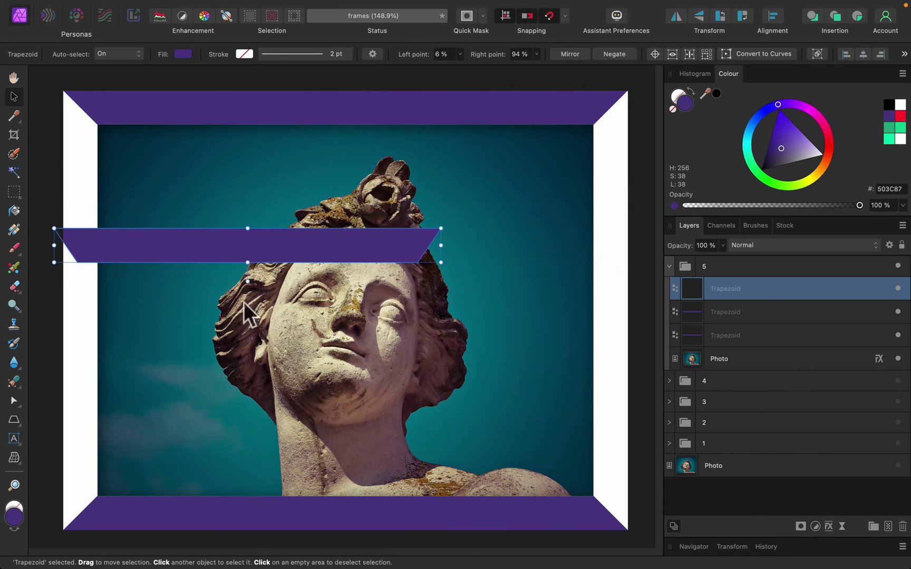
pyautogui.moveTo(245, 281); pyautogui.dragTo(200, 254)
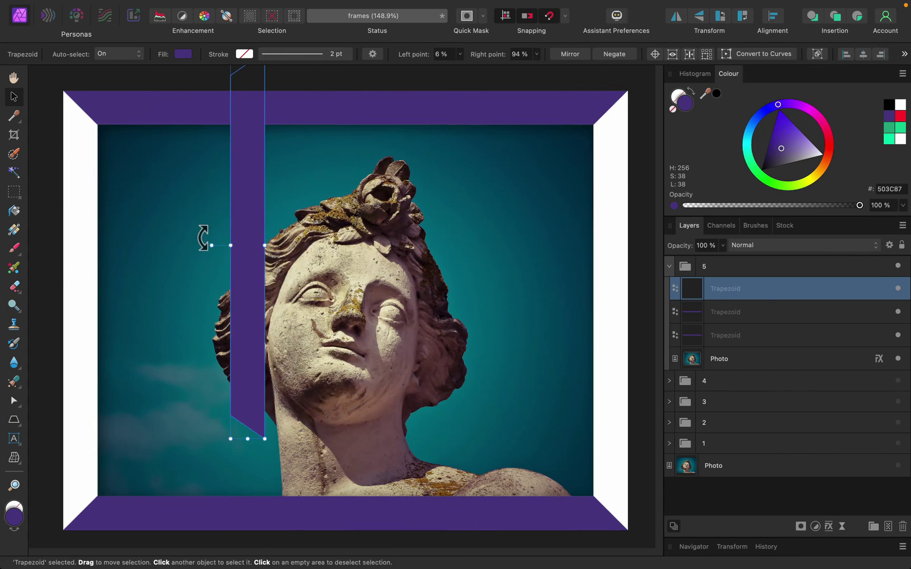
pyautogui.moveTo(254, 182); pyautogui.dragTo(616, 219)
pyautogui.moveTo(610, 477); pyautogui.dragTo(611, 528)
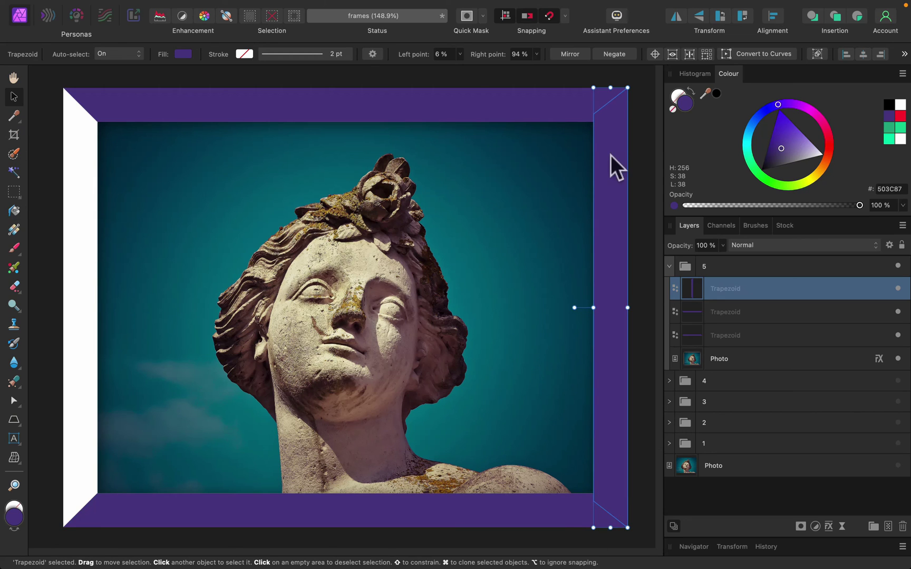
# - Adjust the right piece's slanted ends to meet the corners and lighten its fill to 6B58A0
pyautogui.press('a')
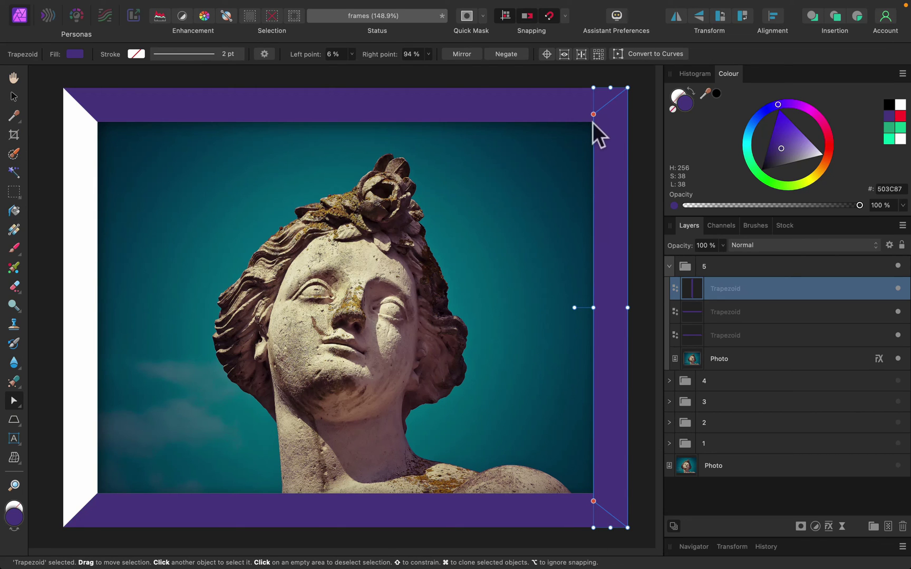
pyautogui.press('super')
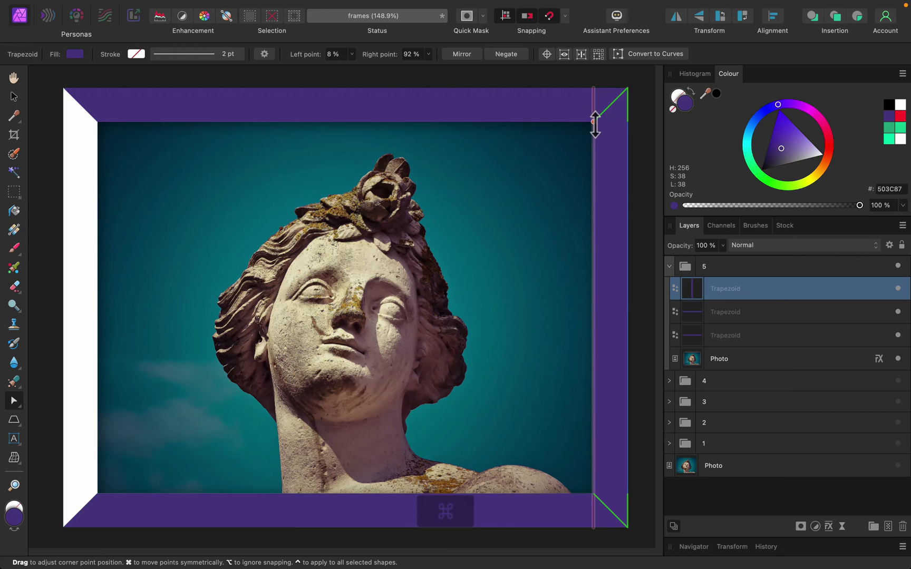
pyautogui.moveTo(594, 121); pyautogui.dragTo(593, 122)
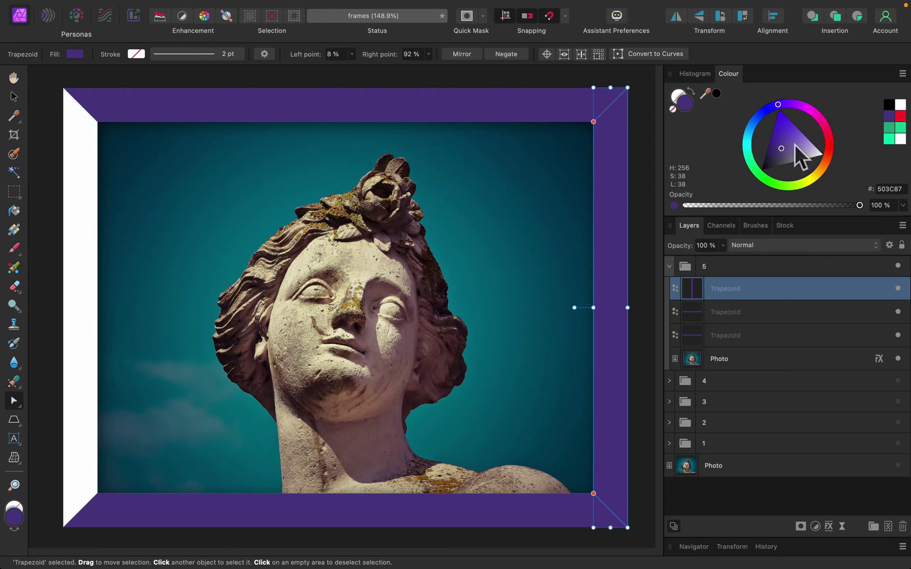
pyautogui.moveTo(791, 144); pyautogui.dragTo(787, 145)
pyautogui.click(14, 97)
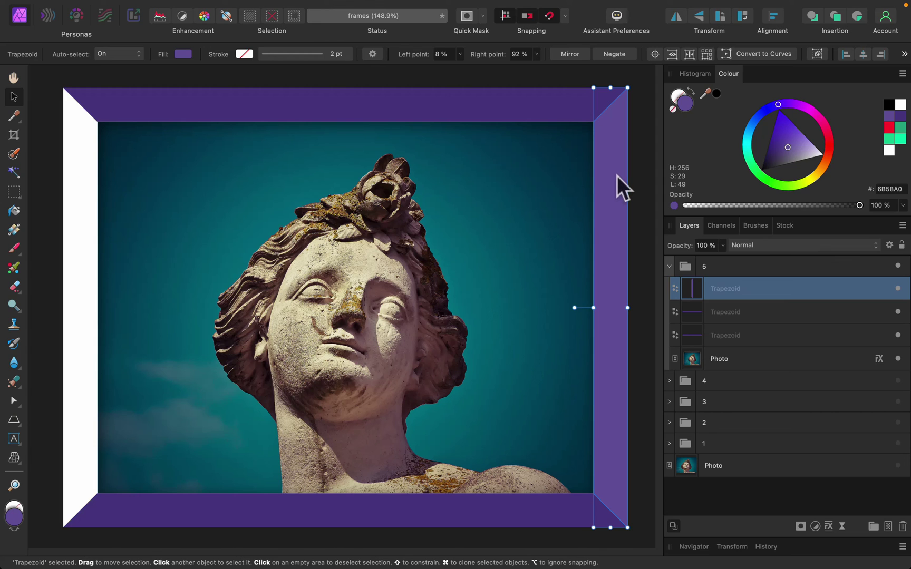
# - Duplicate the right side piece, flip it horizontally, and place it along the left edge
pyautogui.press('super+c')
pyautogui.press('super+v')
pyautogui.moveTo(615, 184); pyautogui.dragTo(91, 166)
pyautogui.click(676, 16)
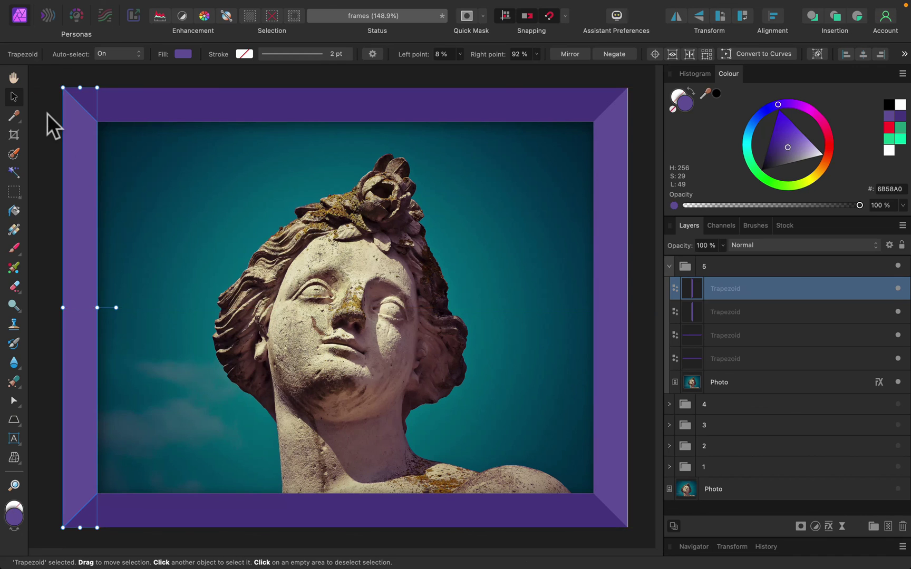
pyautogui.click(47, 113)
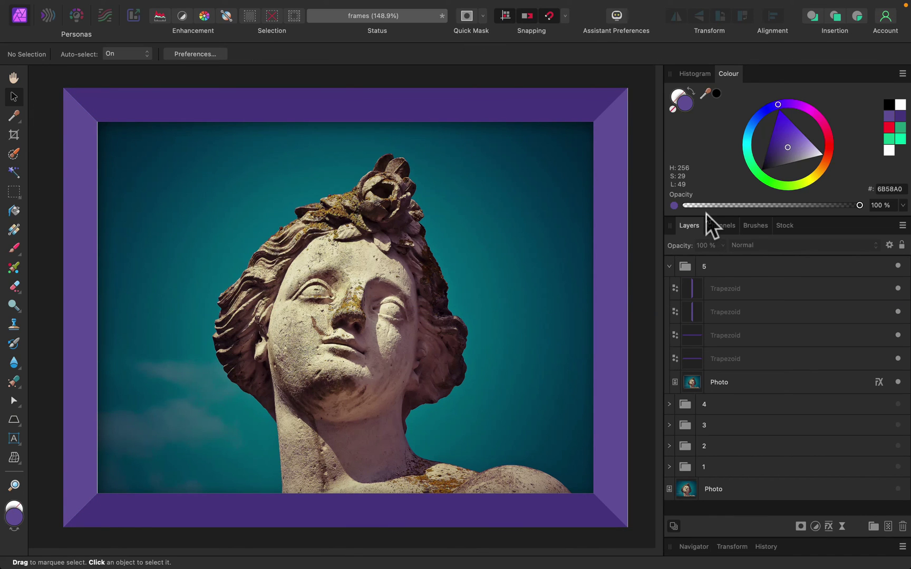
# - Collapse and hide group 5, then preview the orange rounded frame and black-framed versions
pyautogui.click(670, 266)
pyautogui.click(899, 266)
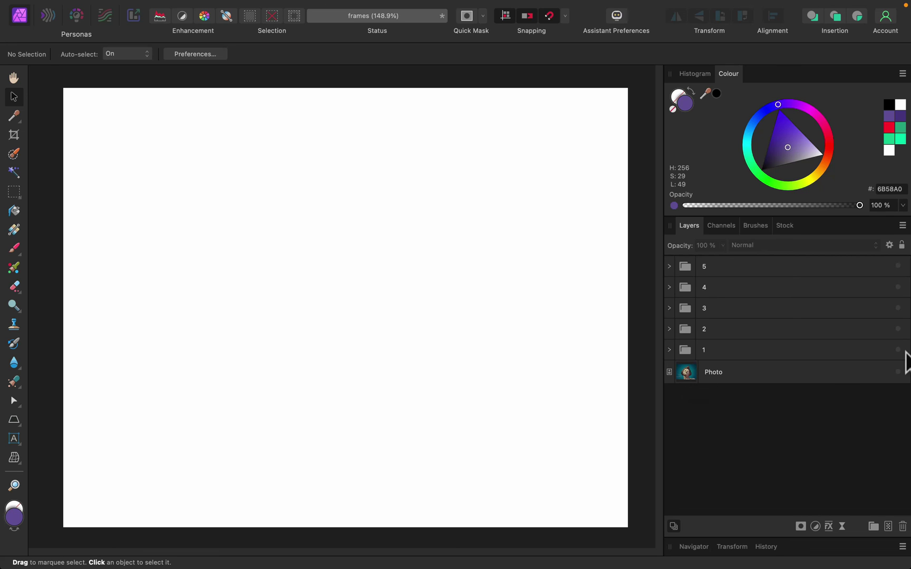
pyautogui.click(898, 349)
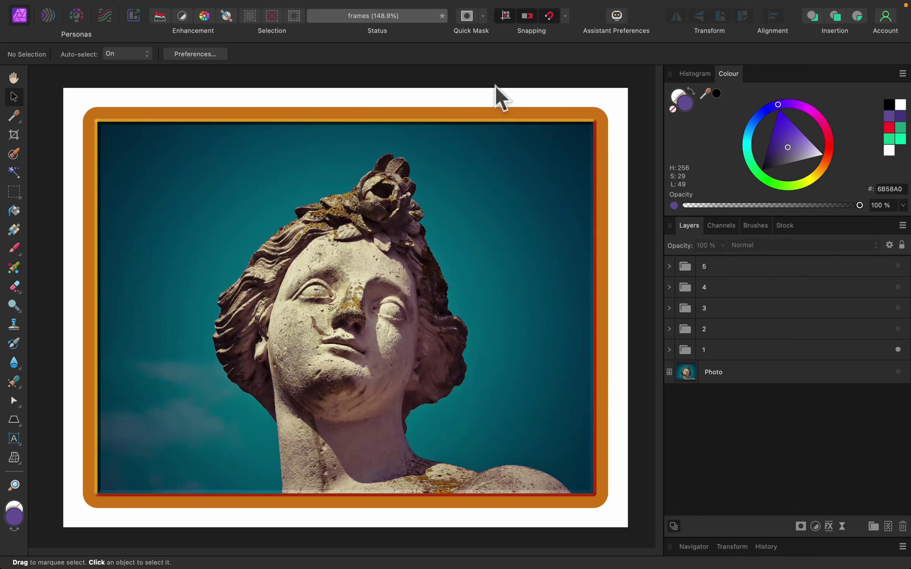
pyautogui.click(897, 350)
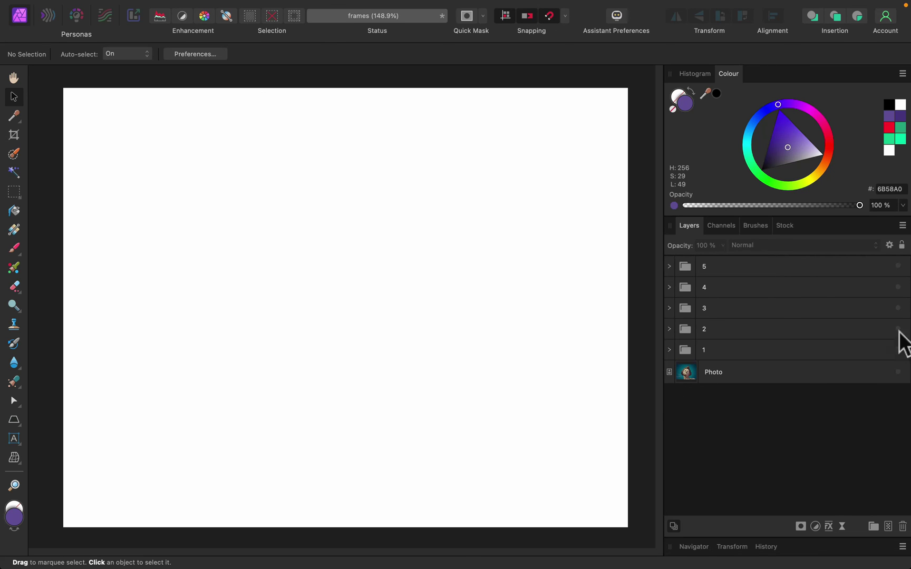
pyautogui.click(897, 329)
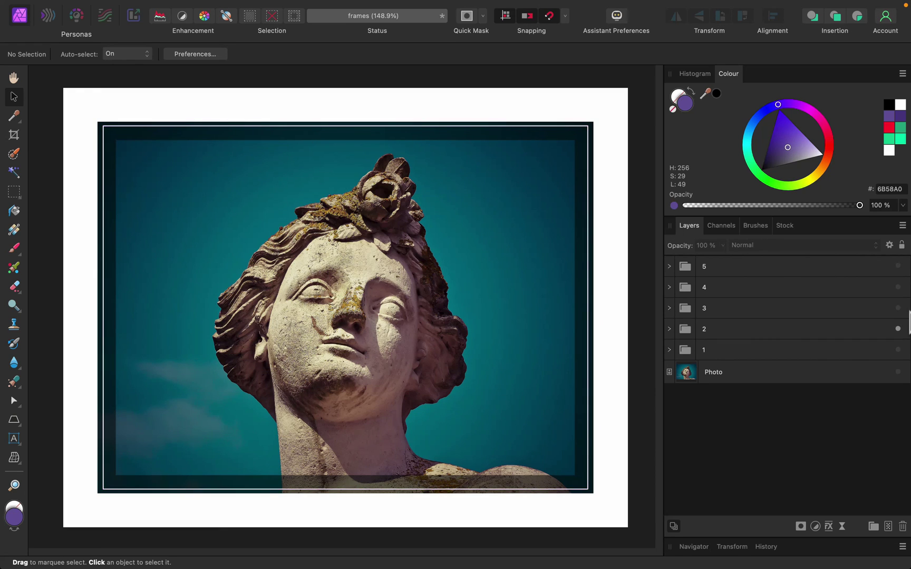
pyautogui.click(898, 328)
# - Preview the rounded shadowed and oval vignette versions, then show the purple bevelled frame again
pyautogui.click(897, 308)
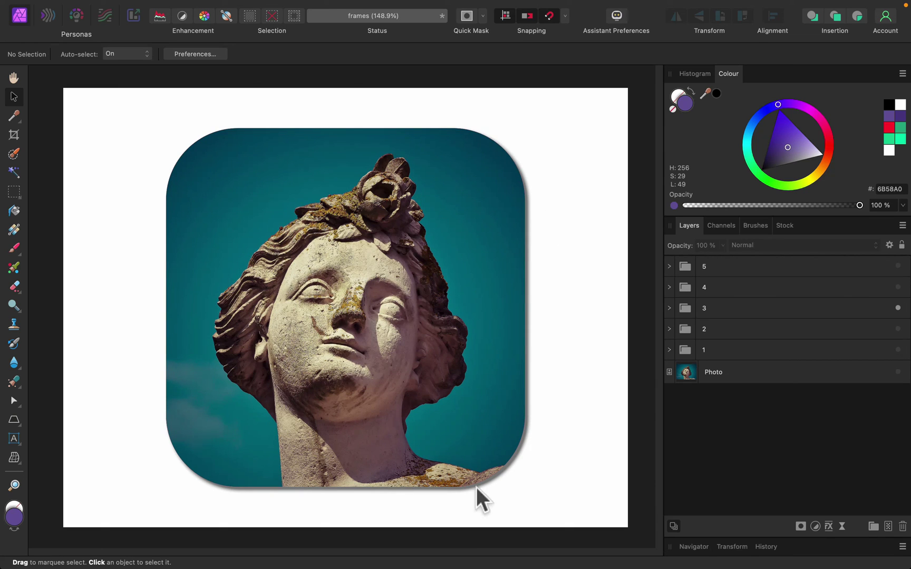
pyautogui.click(897, 308)
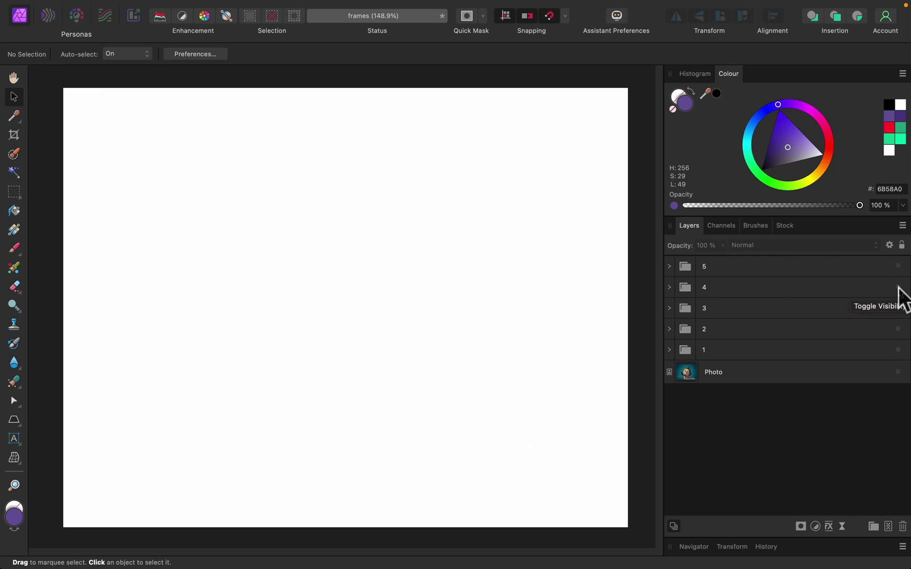
pyautogui.click(898, 287)
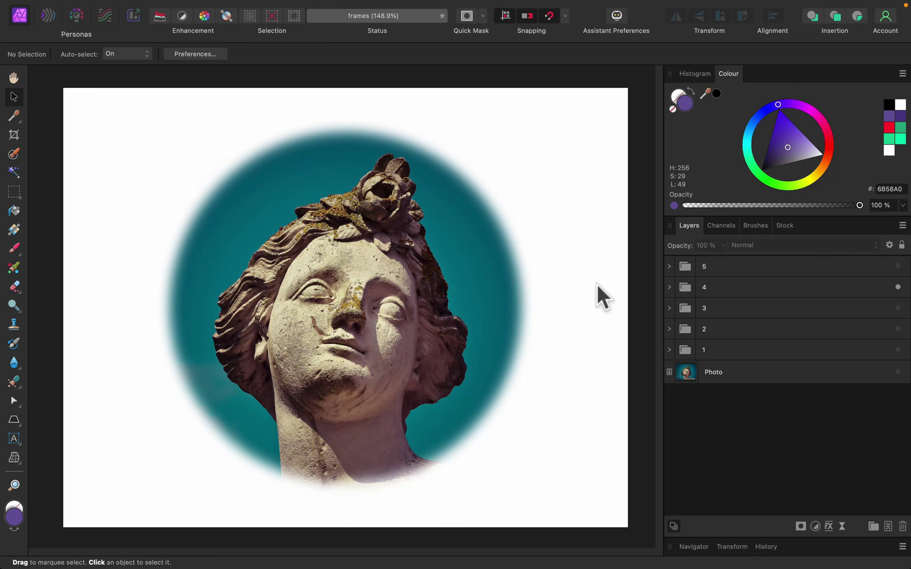
pyautogui.click(897, 288)
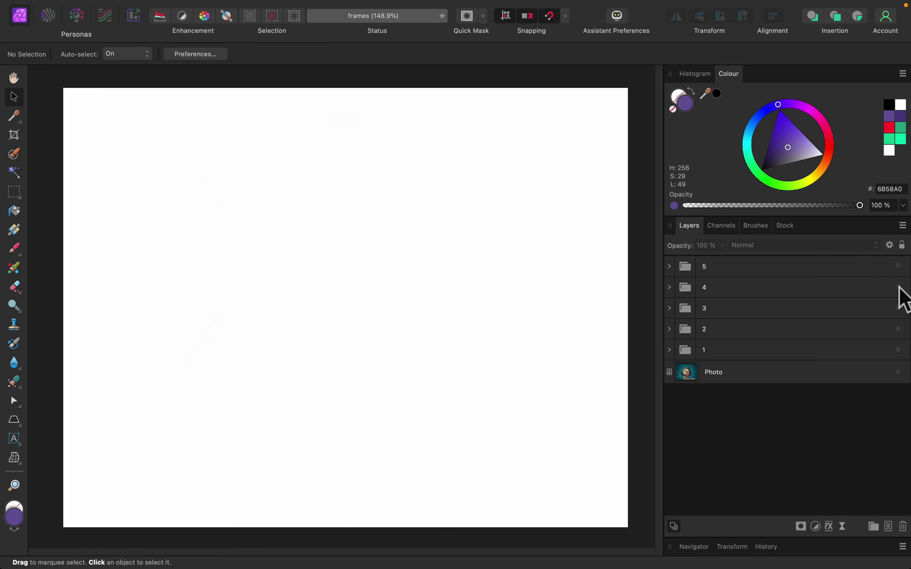
pyautogui.click(898, 266)
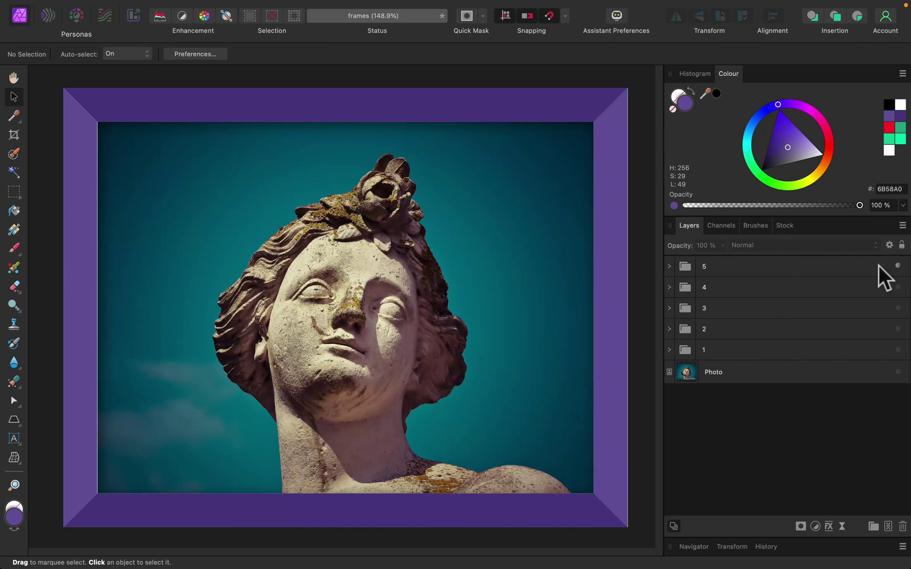